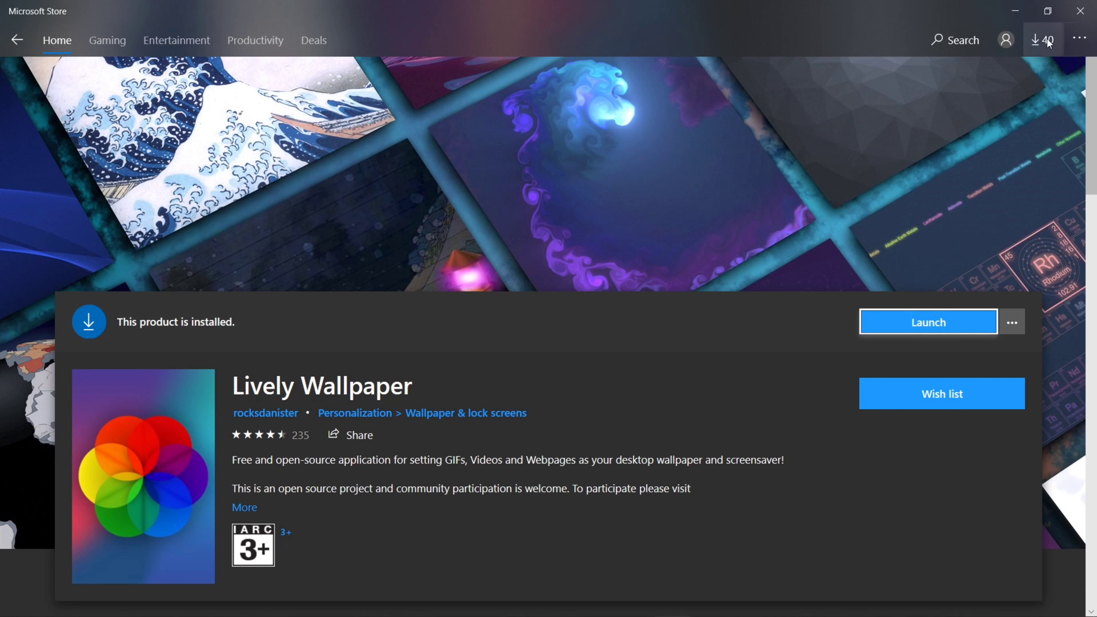
Step: Extract Venom Edition.zip into the Downloads folder and open the extracted Venom Edition folder
left_click(1079, 12)
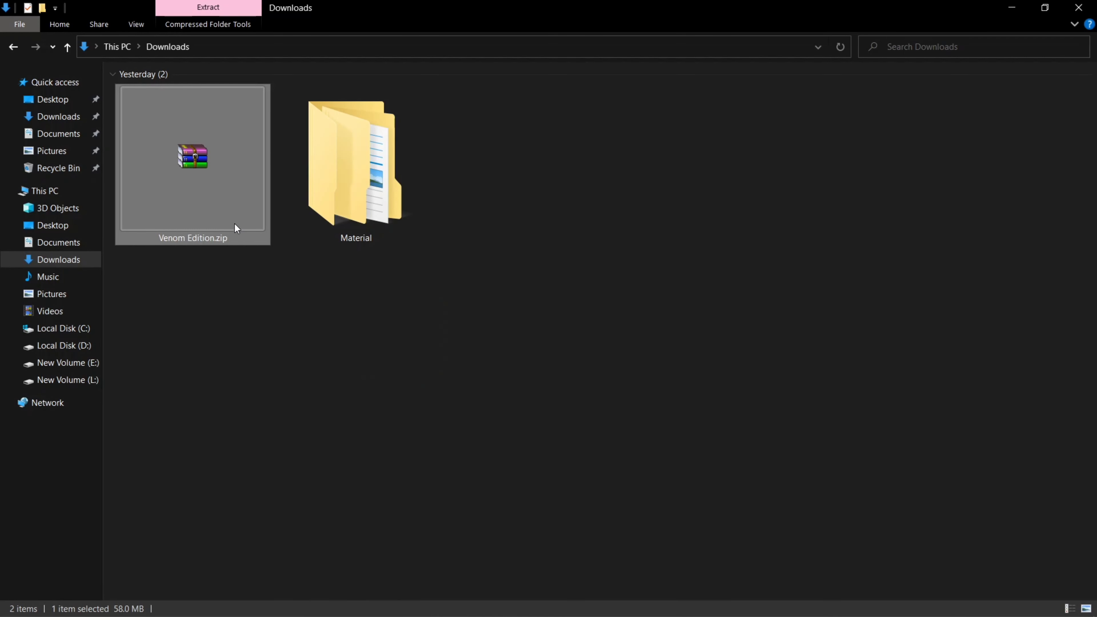
right_click(234, 220)
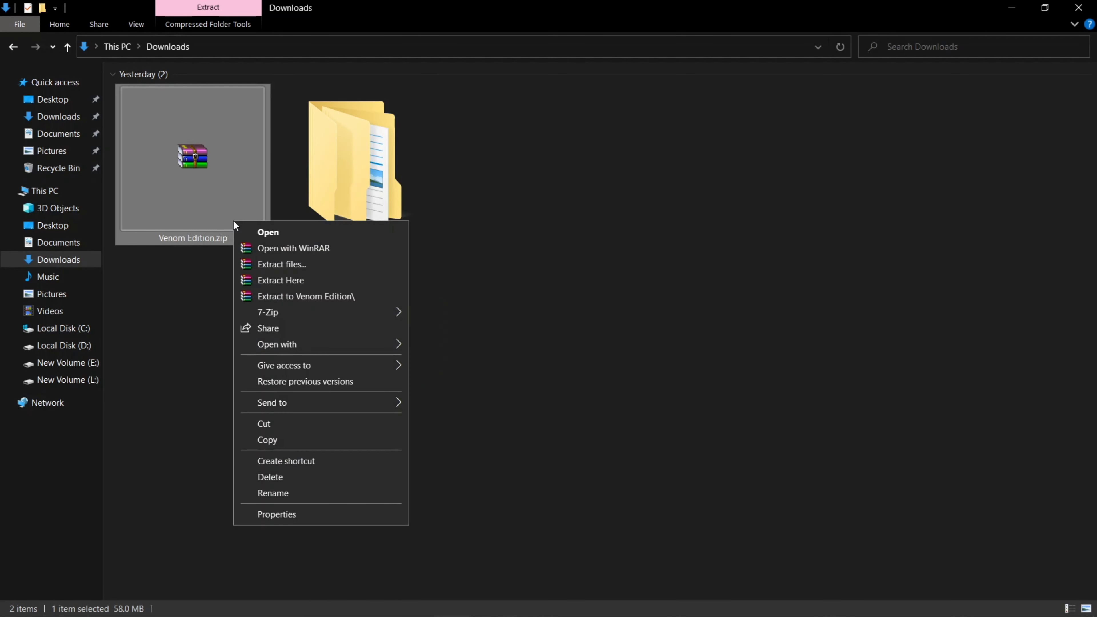
left_click(288, 276)
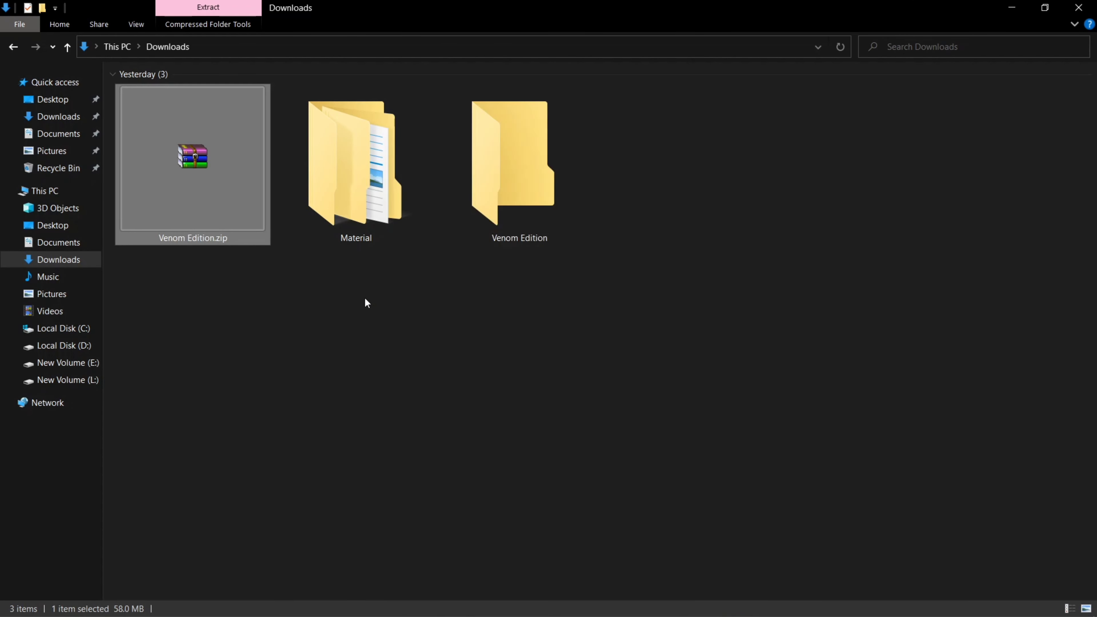
left_click(419, 302)
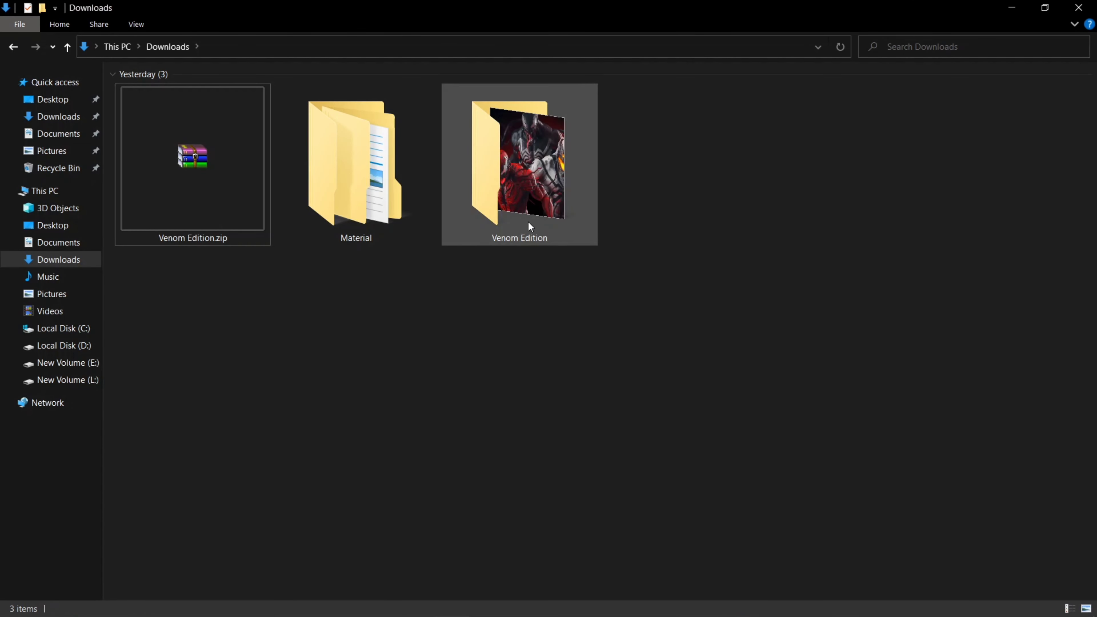
double_click(514, 218)
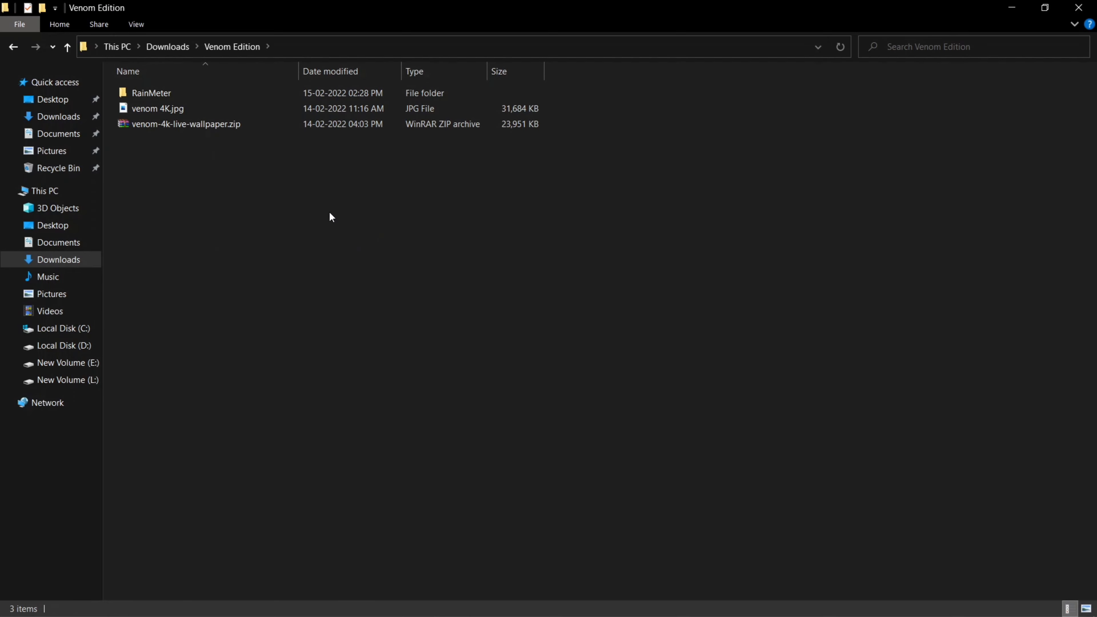
Step: Set the venom 4K.jpg image as the desktop background, and refresh the cleared desktop
left_click_drag(458, 76, 432, 203)
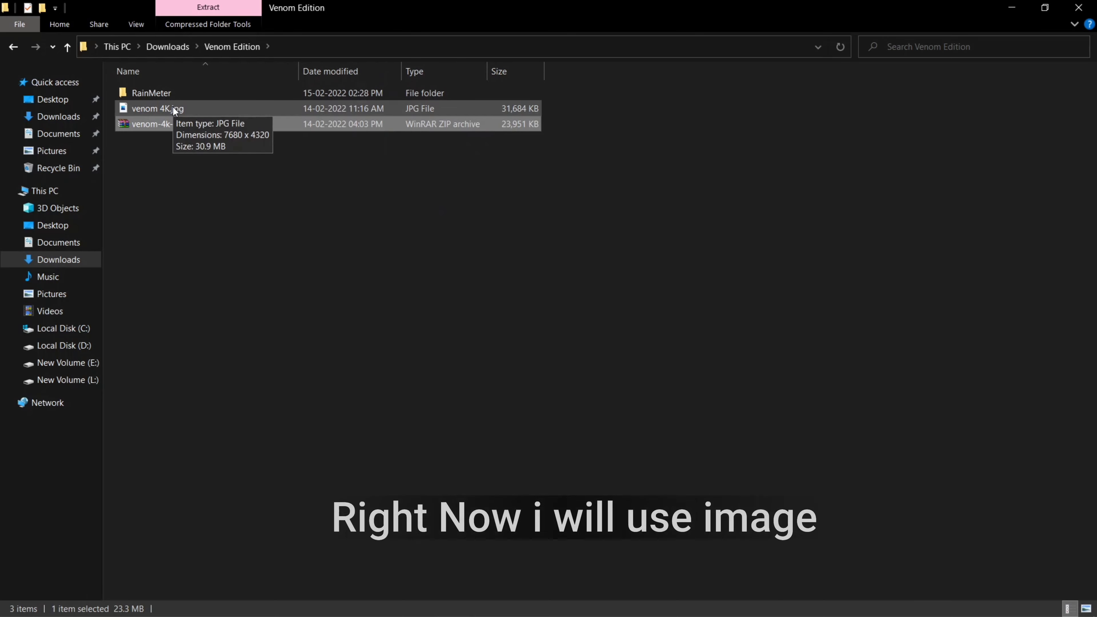
left_click_drag(173, 111, 222, 125)
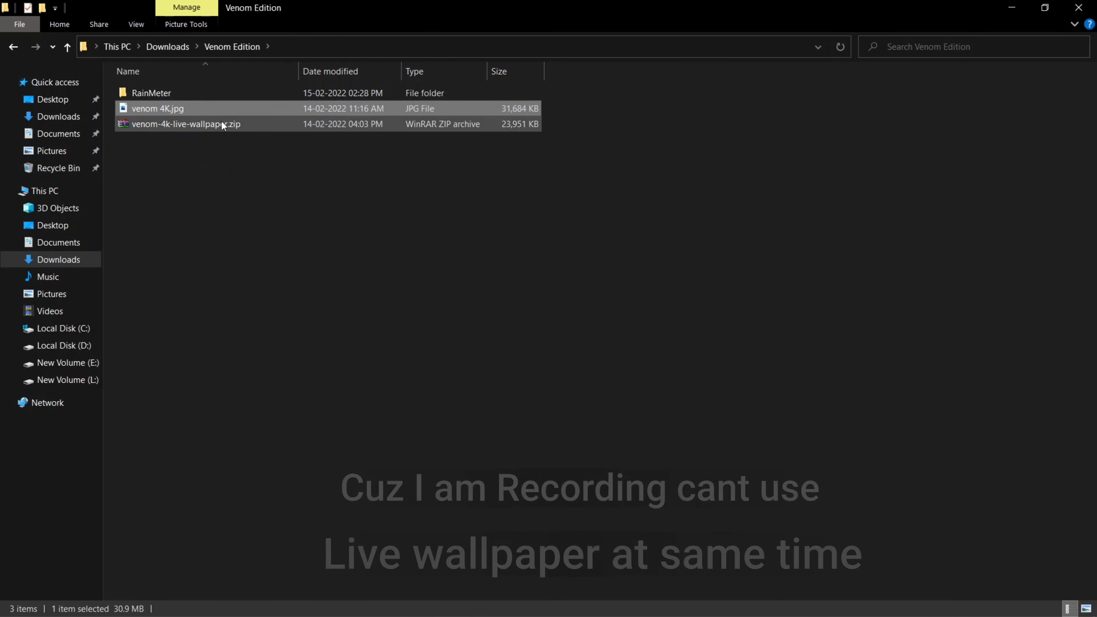
double_click(201, 109)
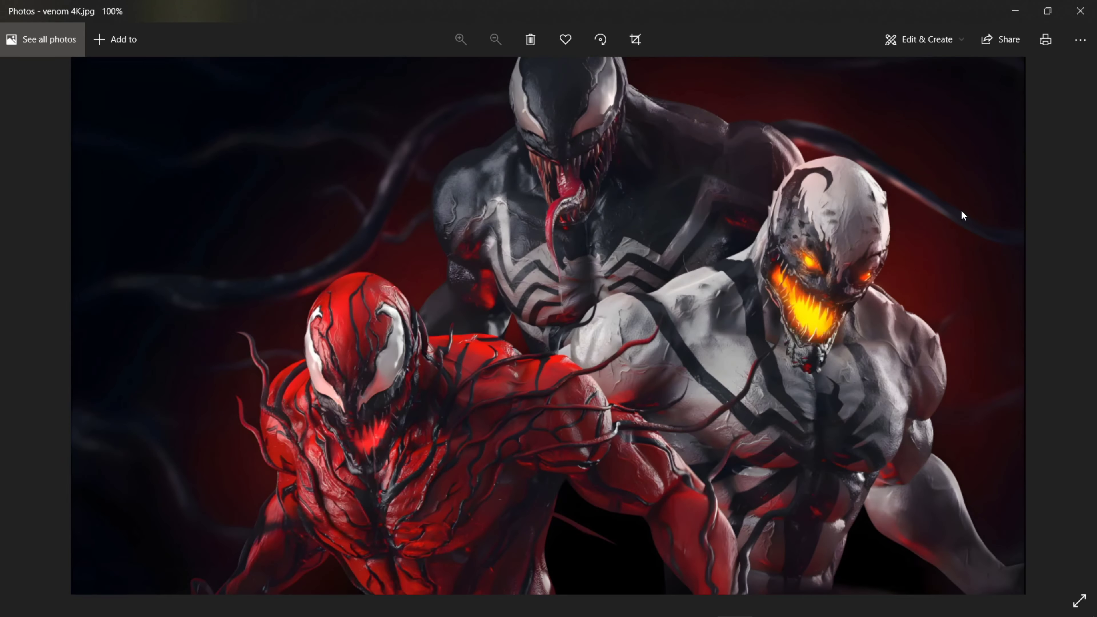
left_click(1078, 40)
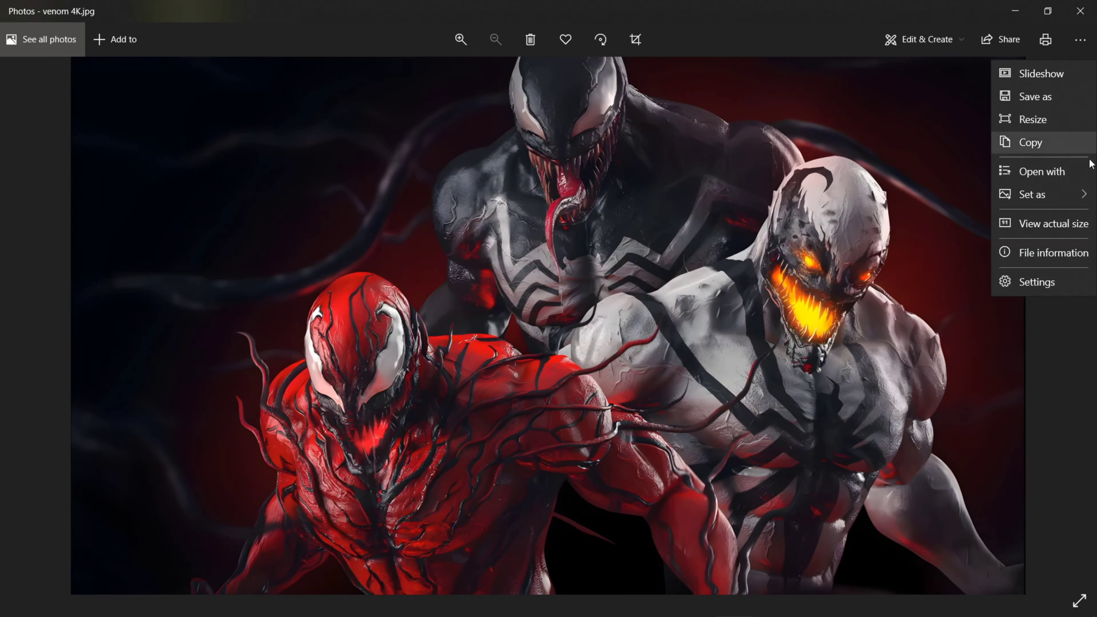
mouse_move(1037, 196)
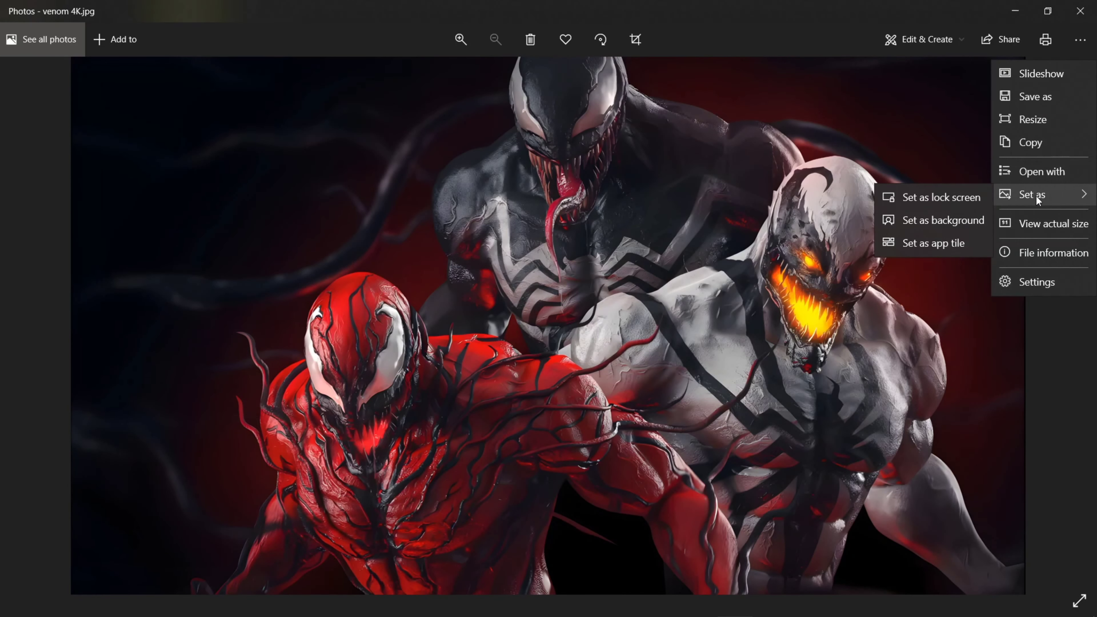
left_click(915, 220)
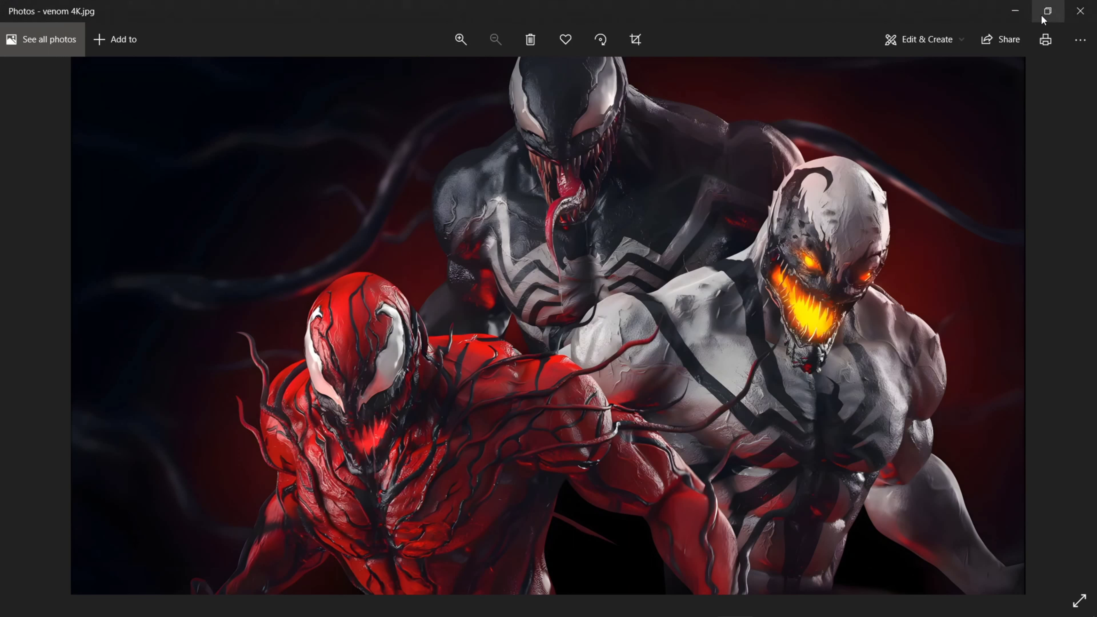
left_click(1084, 11)
left_click(1021, 12)
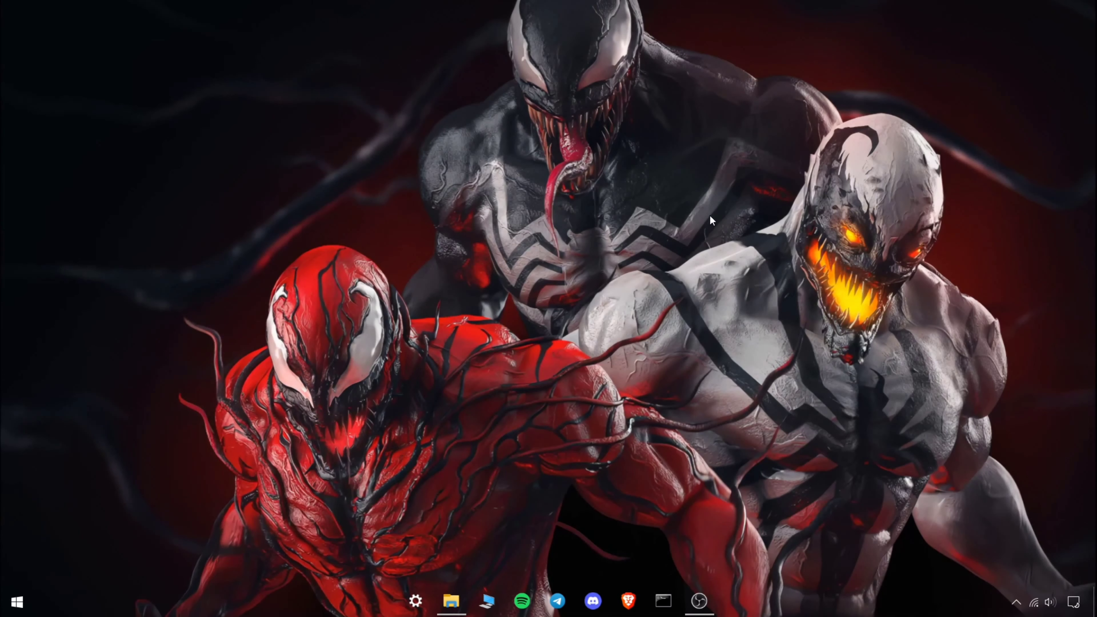
right_click(753, 168)
left_click(803, 215)
Step: Install Rainmeter from Rainmeter-4.5.11.exe in the RainMeter folder, using the standard installation with the 64-bit version and launch on startup
left_click(453, 602)
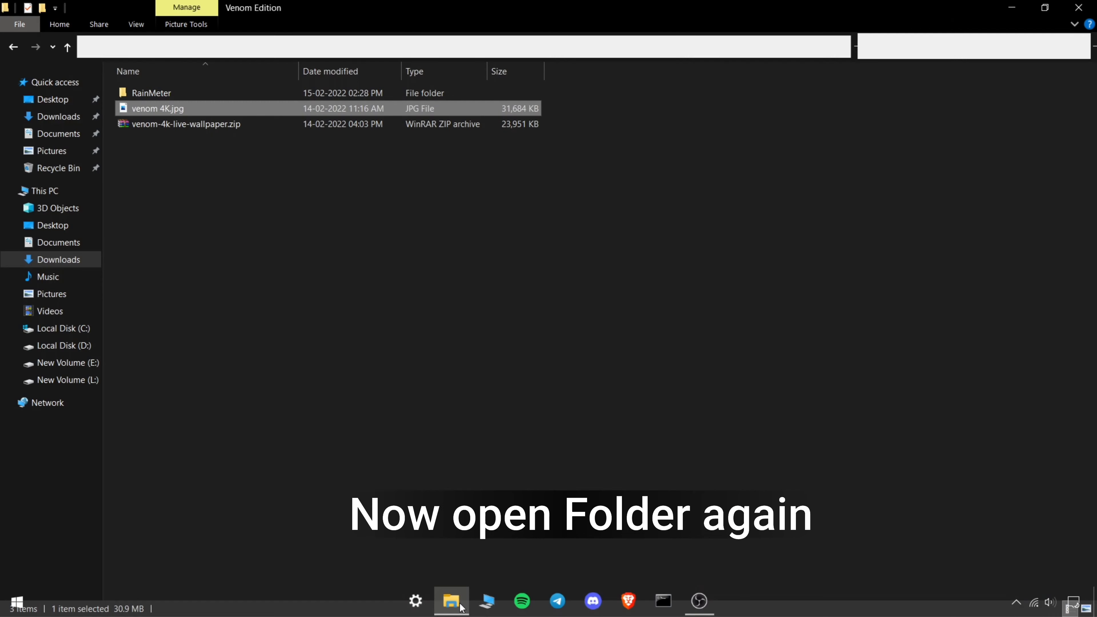
left_click(344, 284)
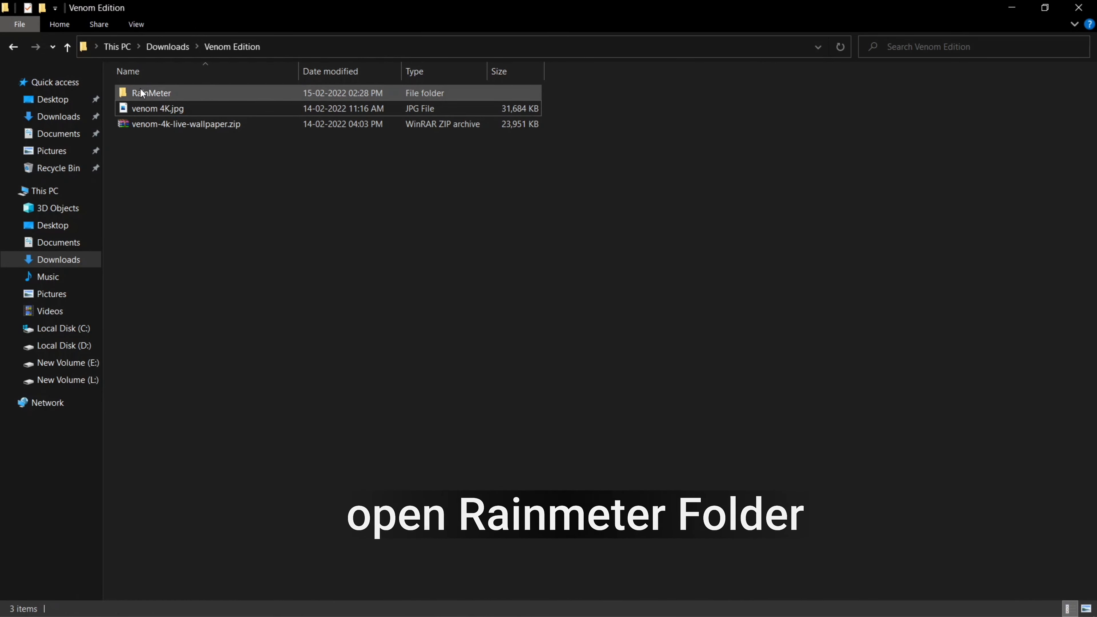
double_click(150, 92)
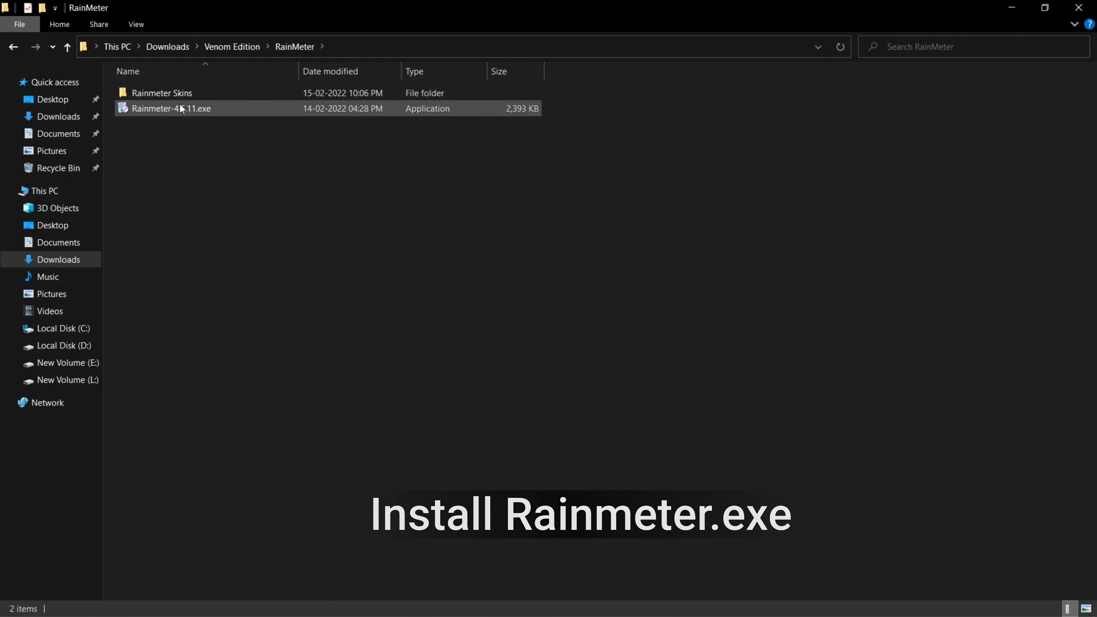
double_click(192, 108)
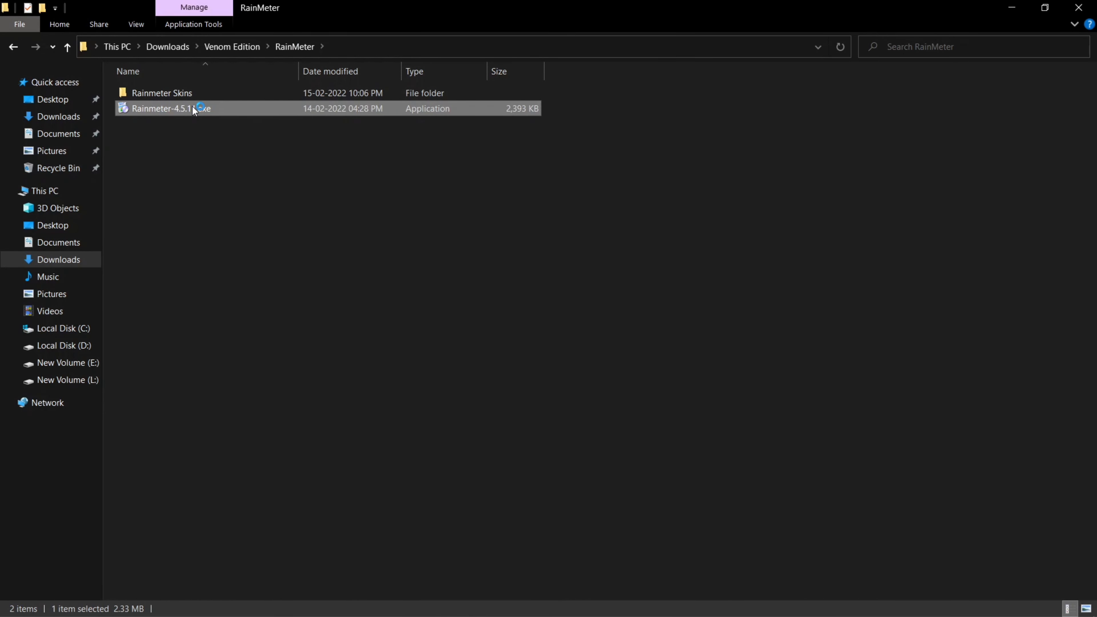
left_click(542, 347)
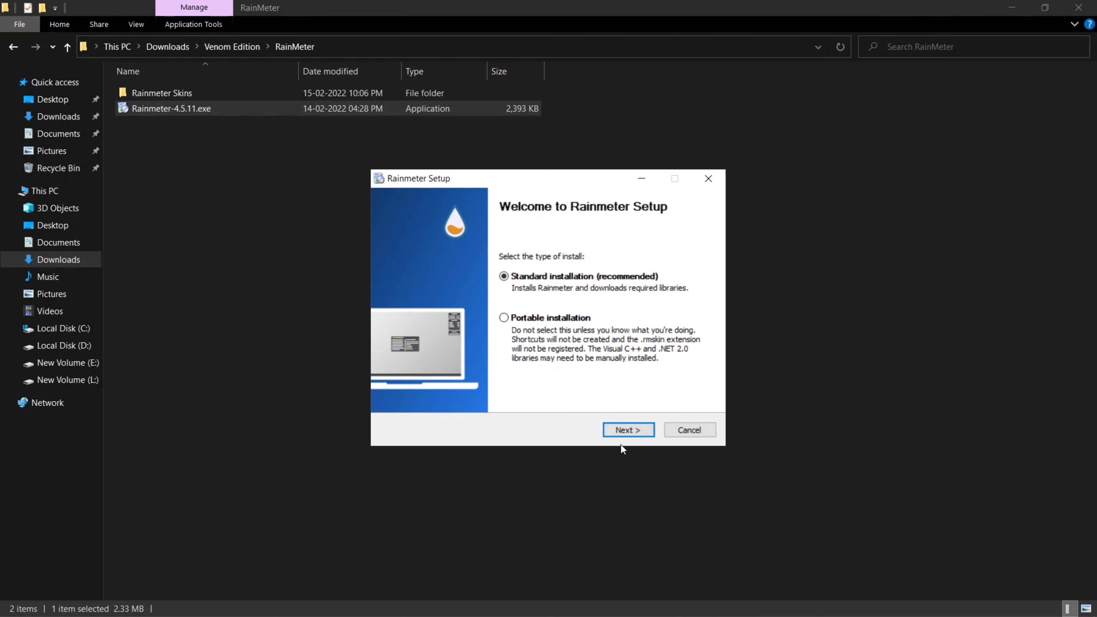
left_click(623, 432)
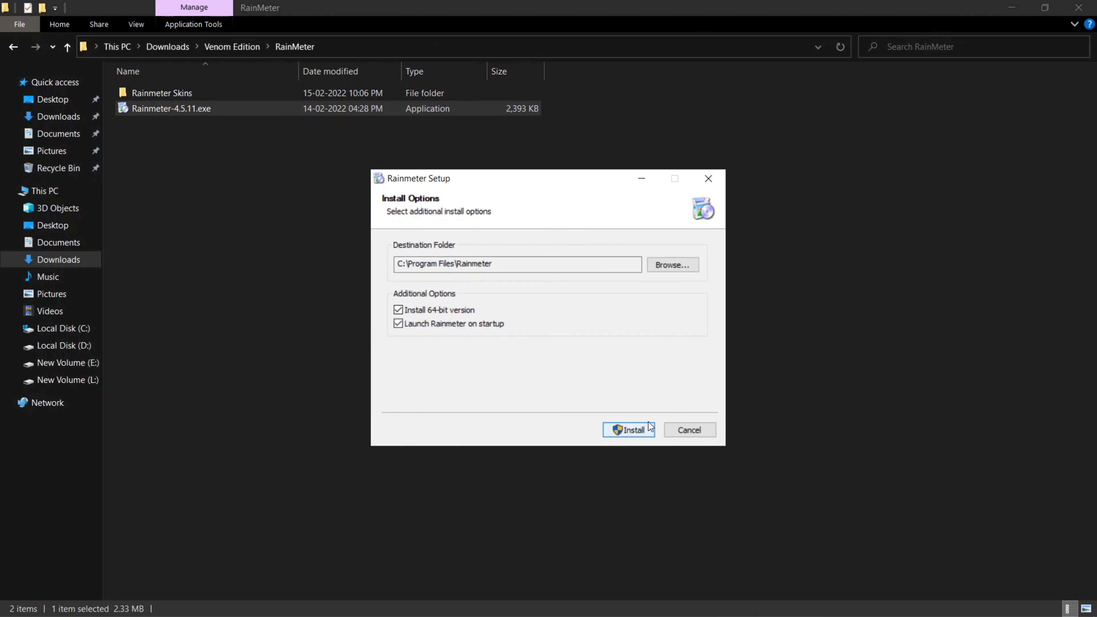
left_click(633, 429)
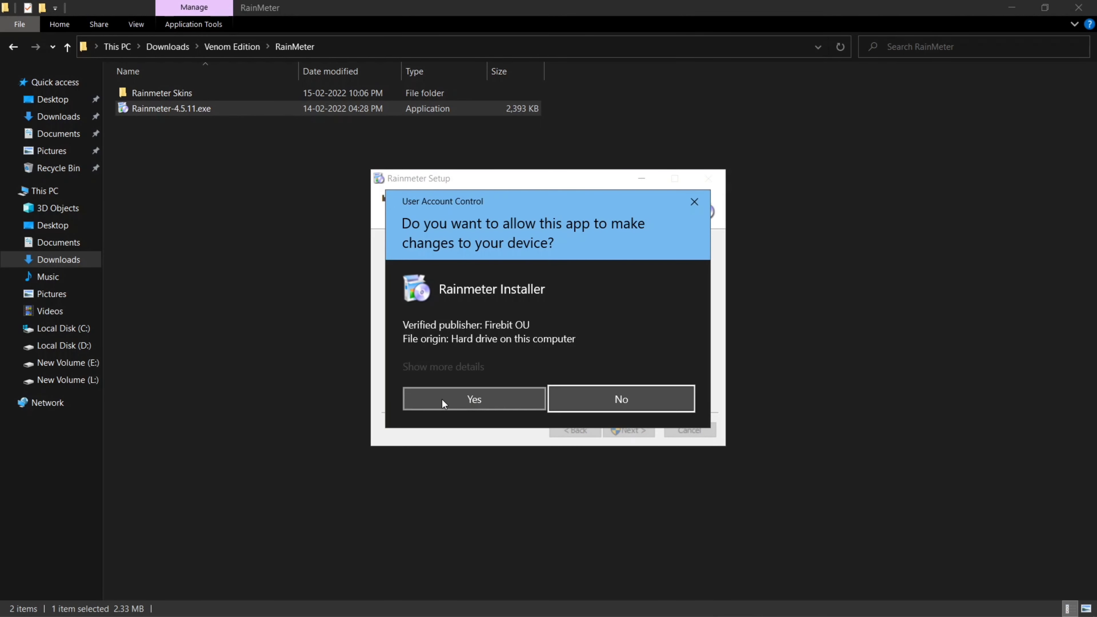
left_click(443, 399)
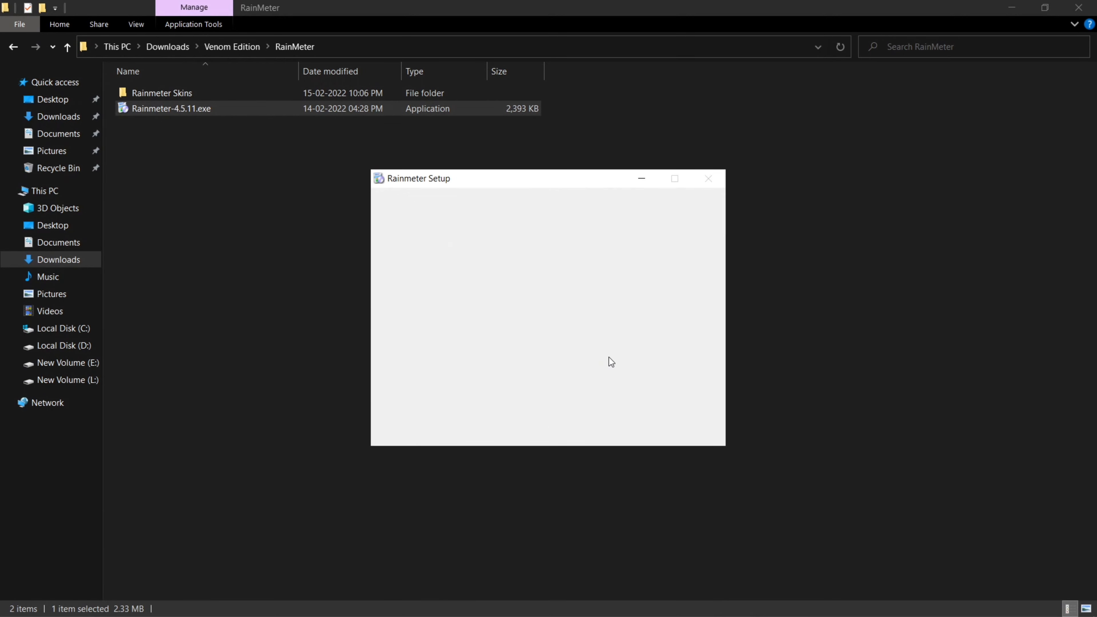
left_click(634, 437)
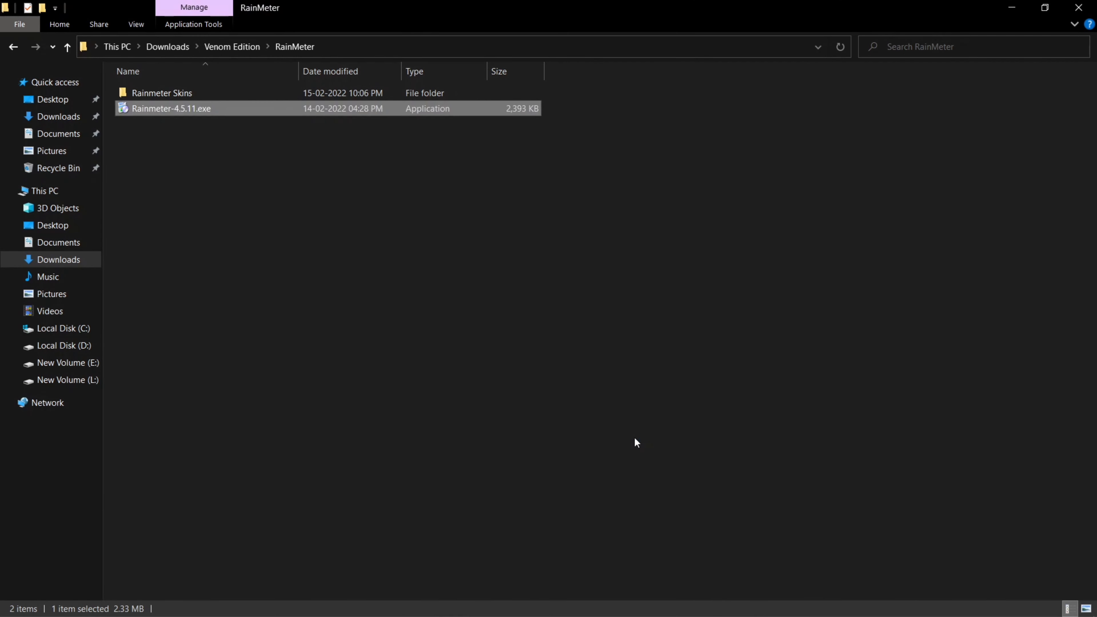
Step: Unload the default illustro Welcome, Disk, System and Clock skins from the desktop and refresh it
left_click(1012, 7)
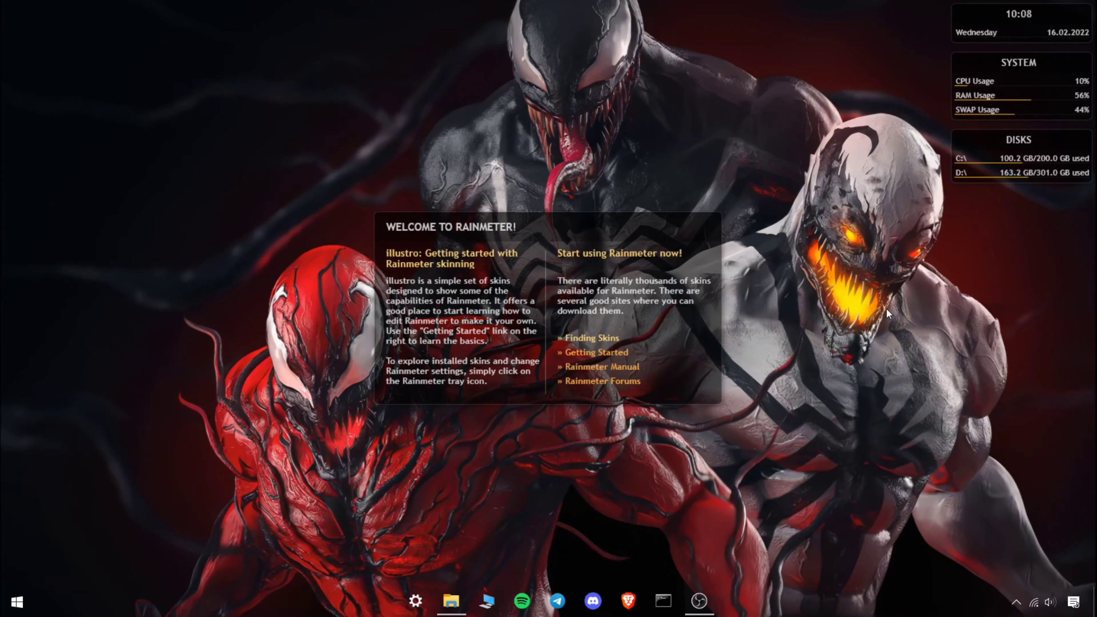
left_click_drag(592, 242, 779, 223)
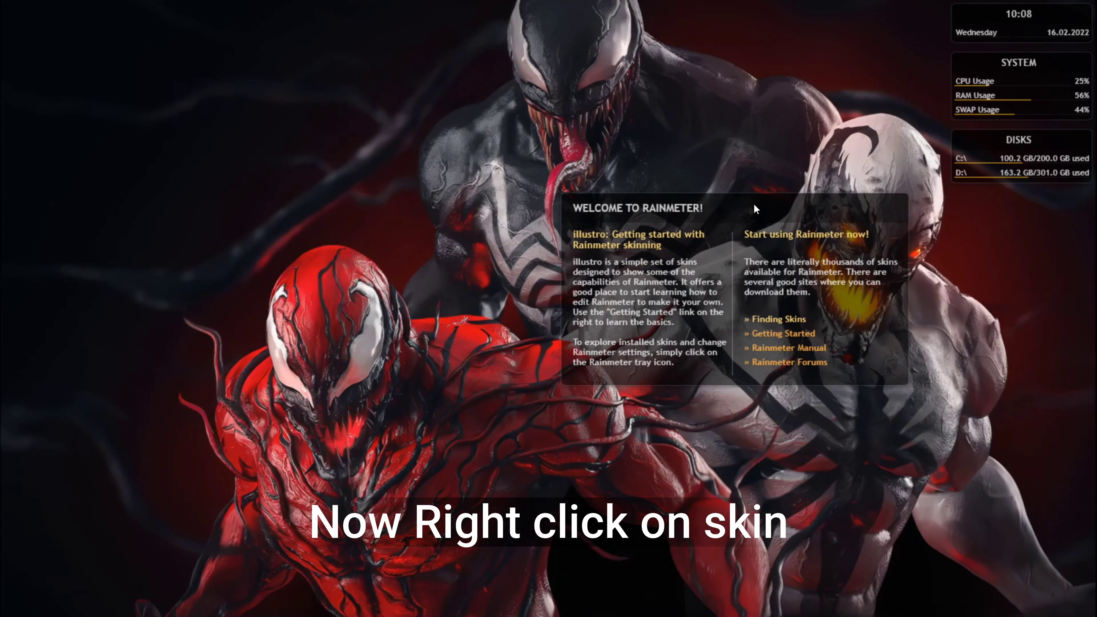
right_click(754, 206)
left_click(808, 362)
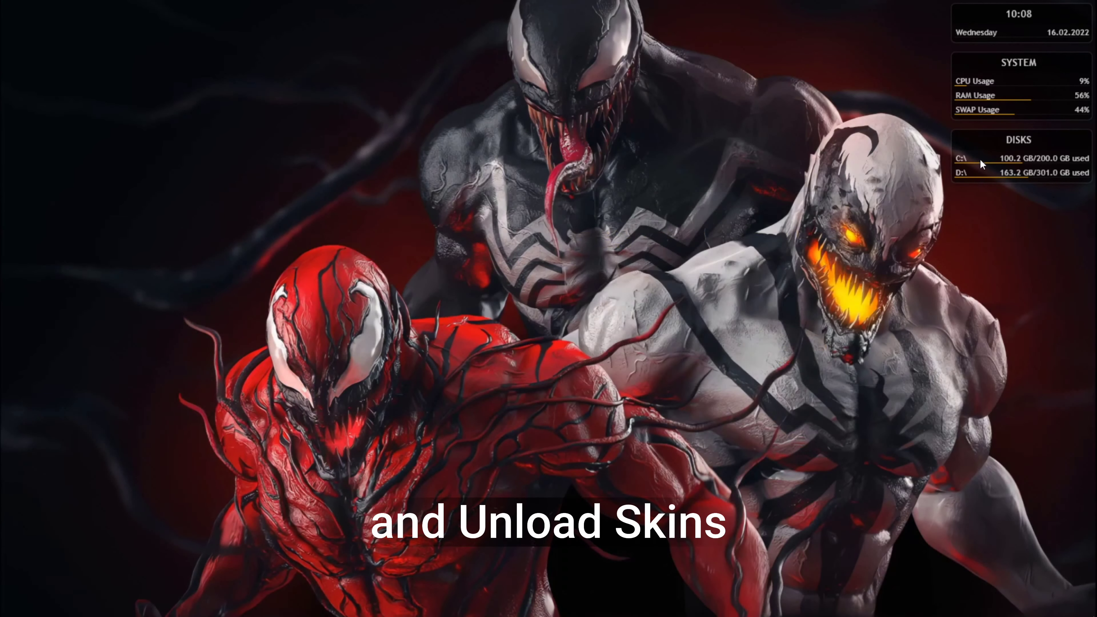
right_click(982, 160)
left_click(1007, 320)
right_click(998, 101)
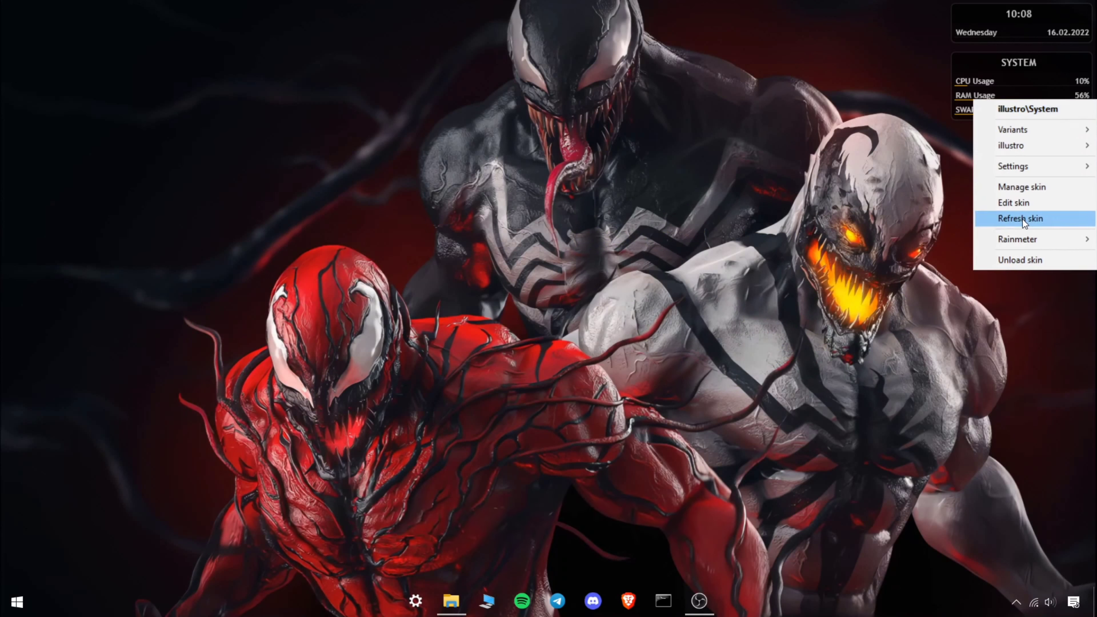
left_click(1016, 260)
right_click(983, 26)
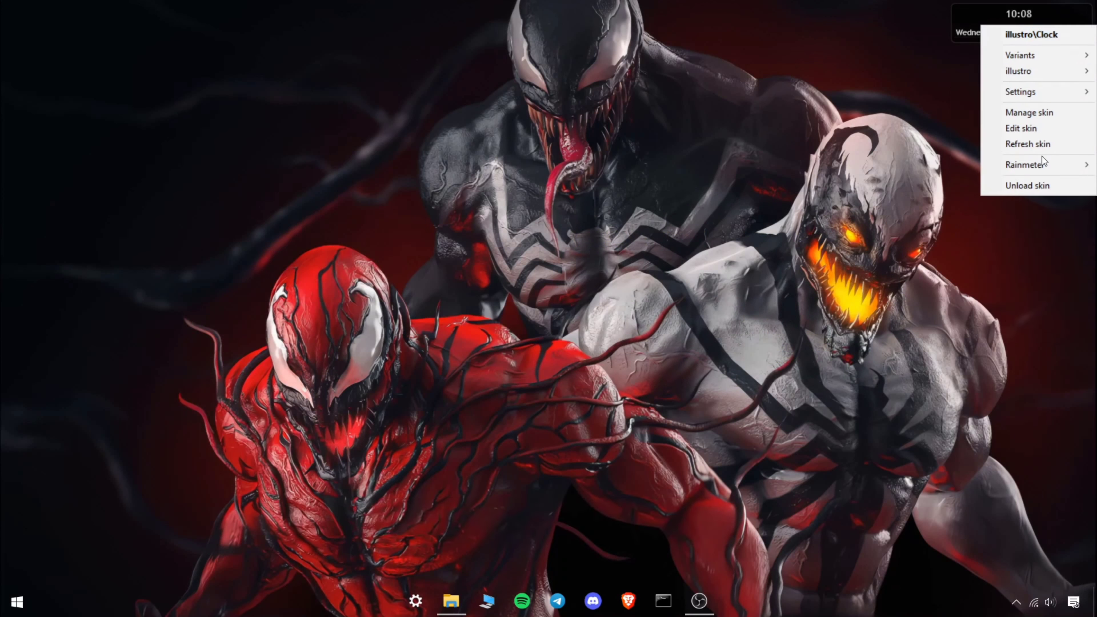
left_click(1025, 186)
right_click(642, 112)
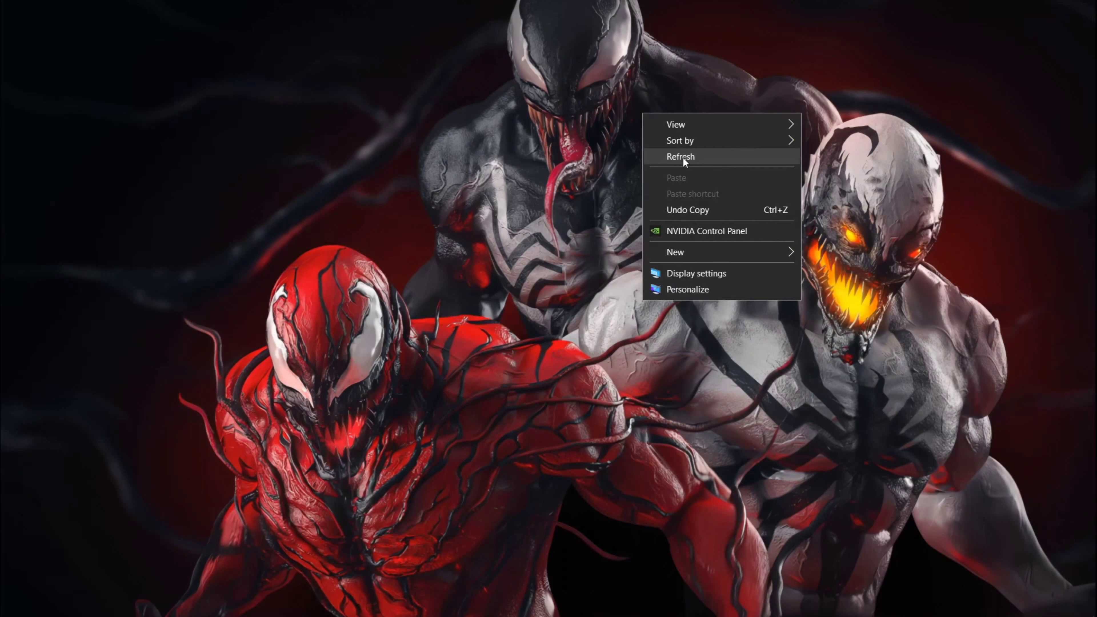
left_click(683, 158)
Step: Open the Manage Rainmeter window and move it to the right side of the desktop
left_click(1016, 602)
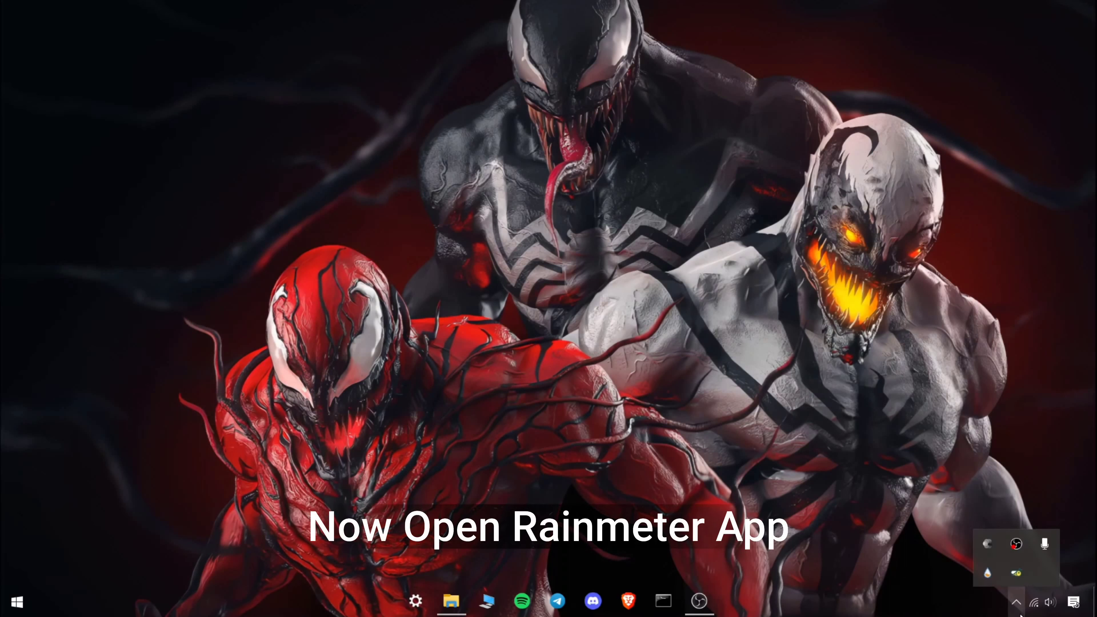
right_click(986, 576)
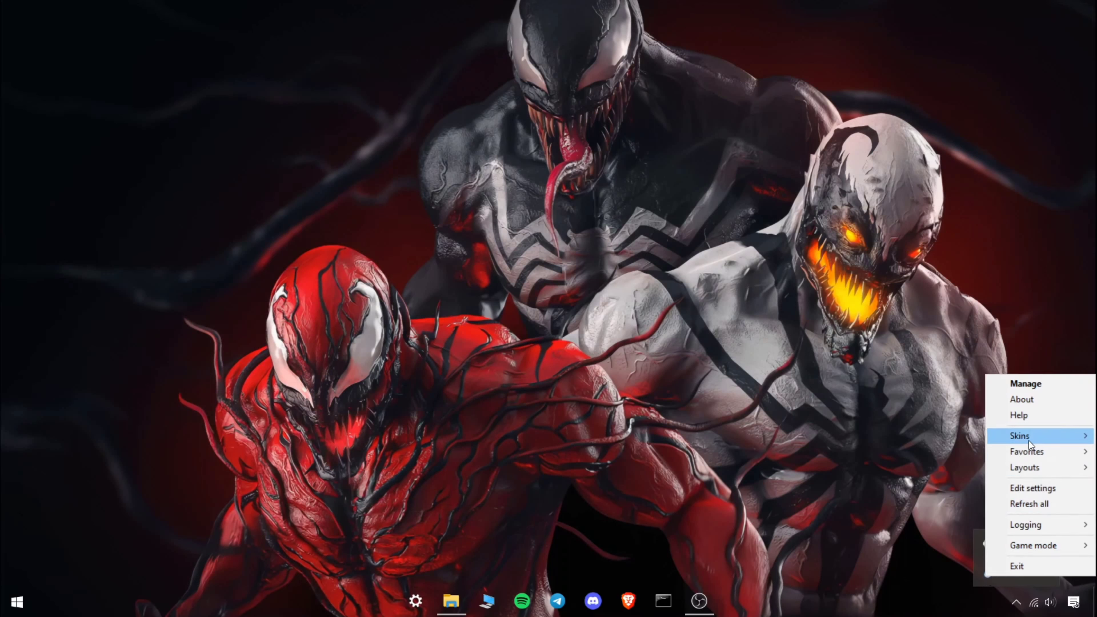
left_click(1013, 383)
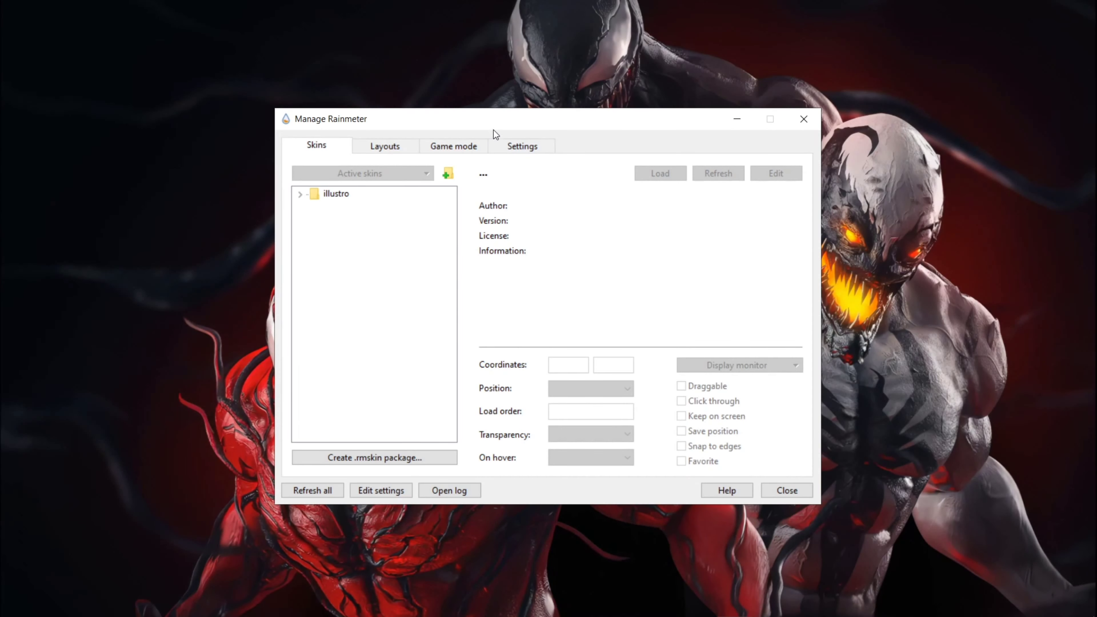
left_click_drag(492, 128, 751, 124)
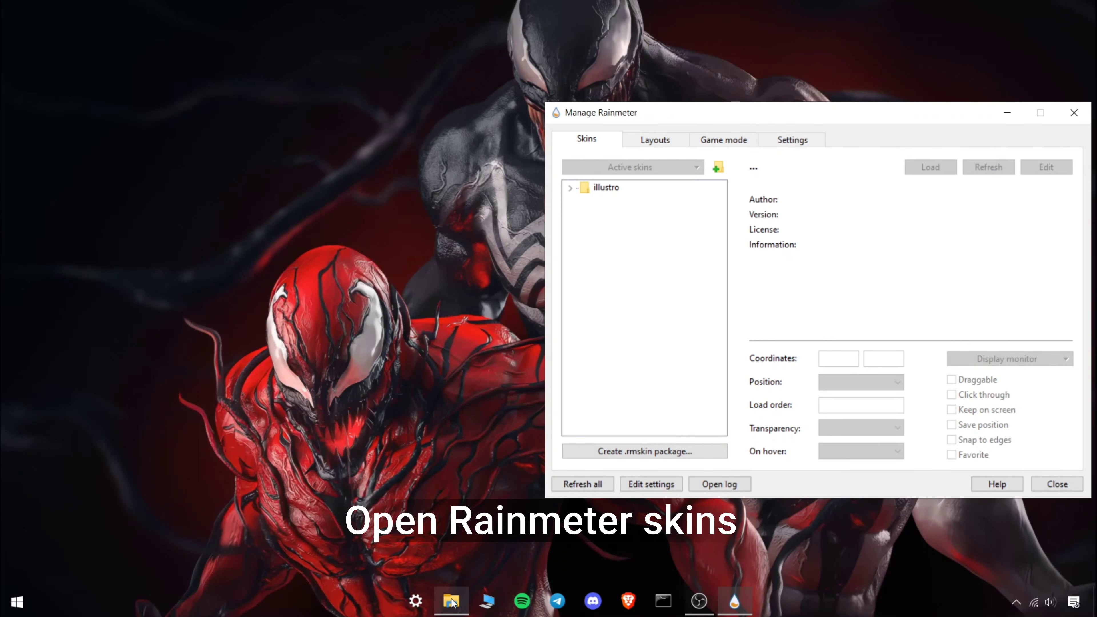
Step: Install Fountain of Colors Visualizer.rmskin from the Rainmeter Skins folder without loading the included skins
left_click(451, 601)
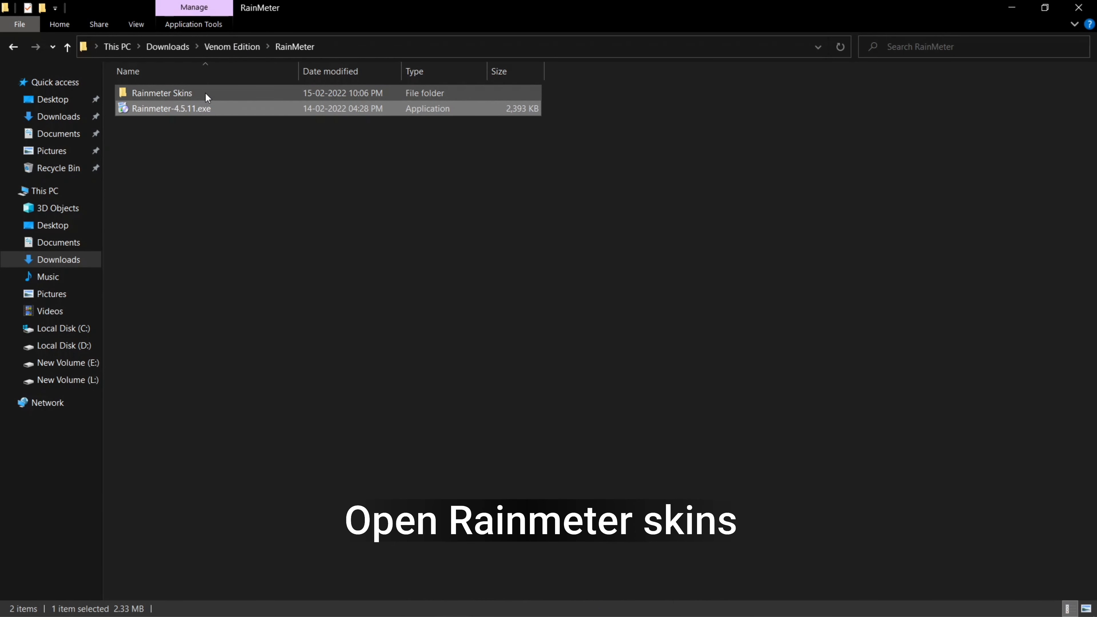
double_click(193, 92)
double_click(252, 92)
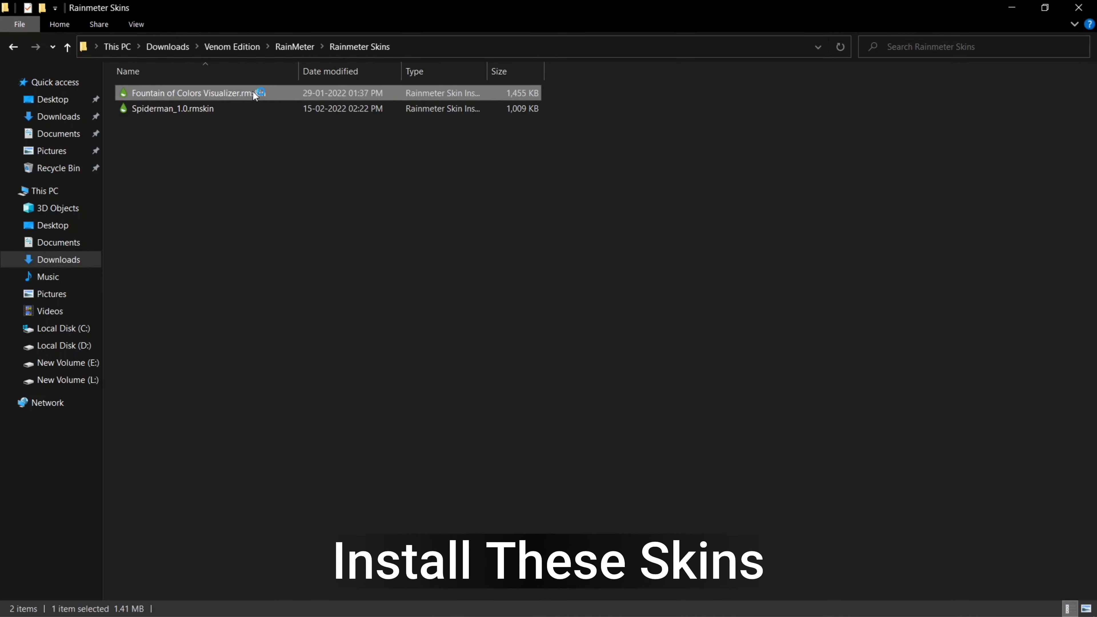
left_click(431, 417)
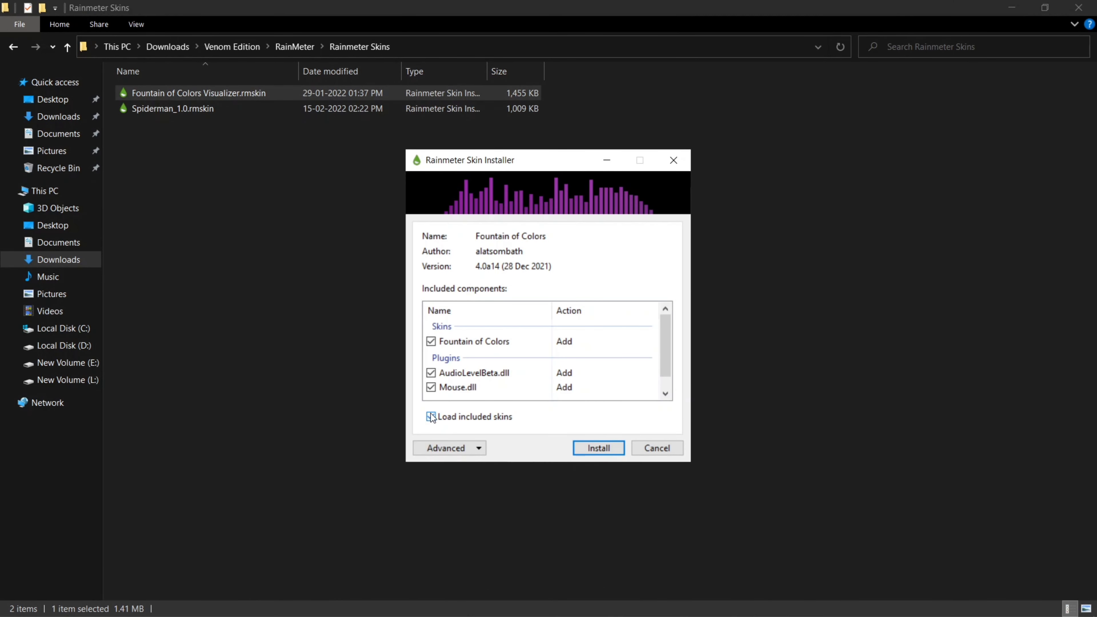
left_click(587, 445)
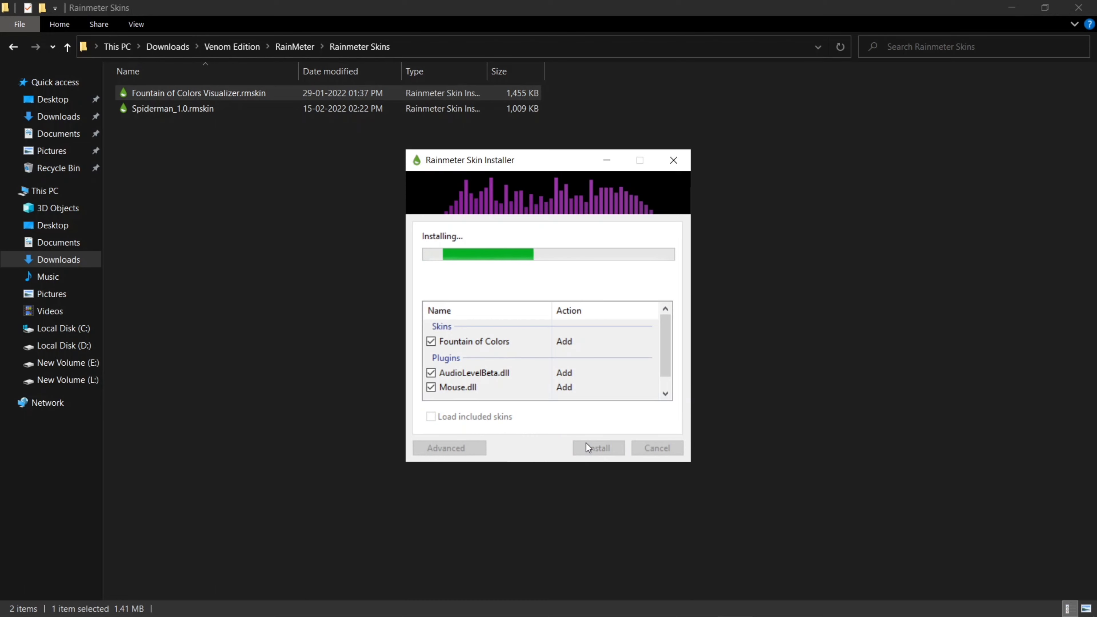
Step: Install Spiderman_1.0.rmskin without applying its included layout, and close the Rainmeter Skins folder window
double_click(212, 109)
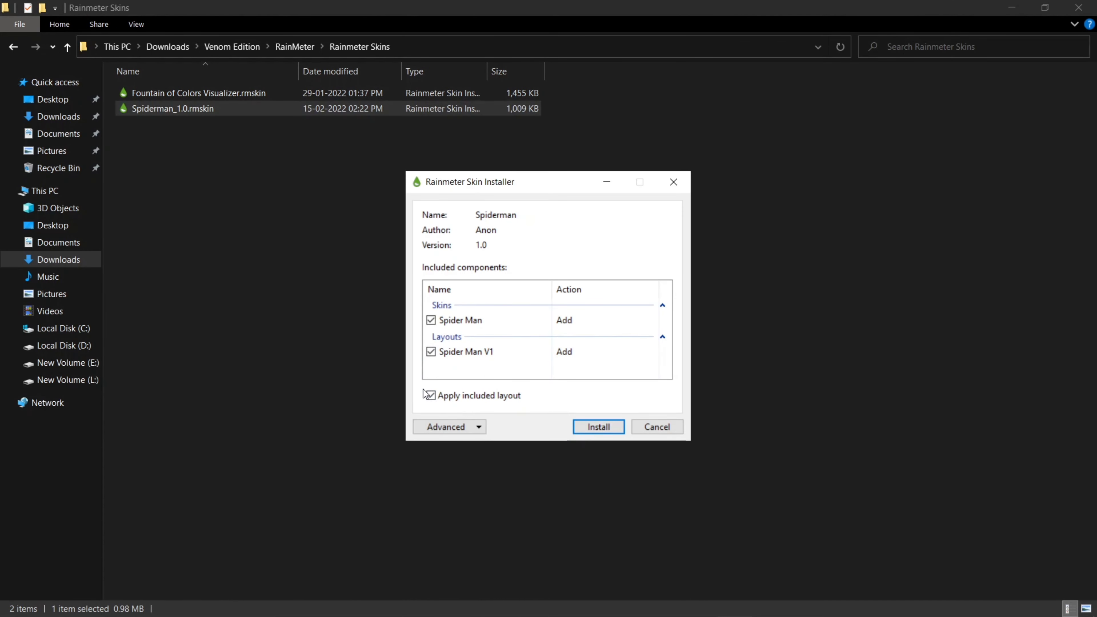
left_click(431, 396)
left_click(590, 427)
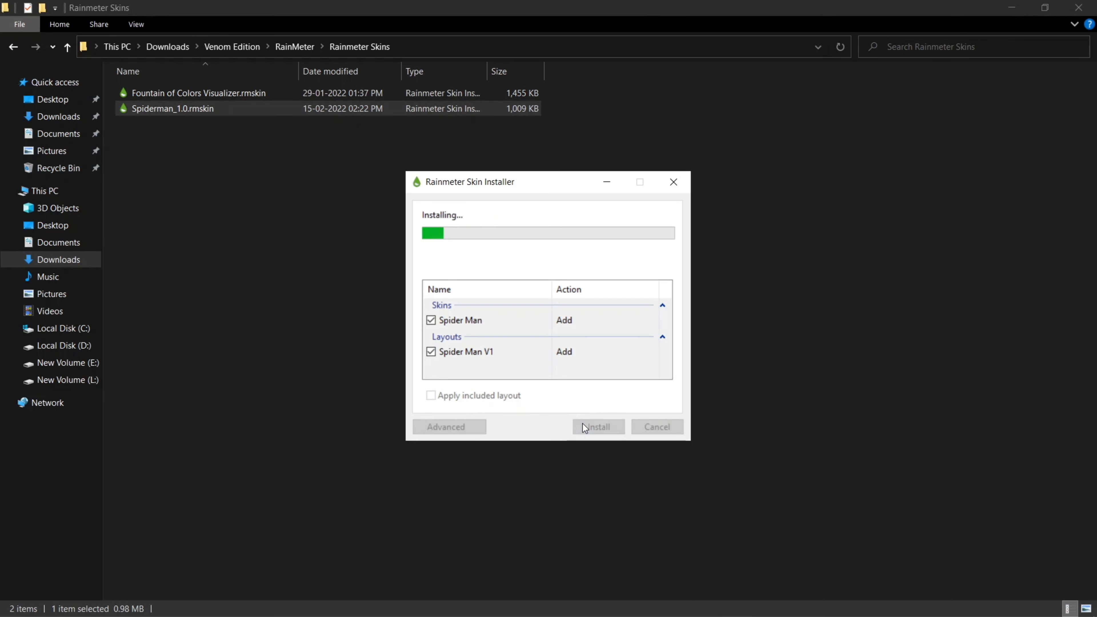
left_click(651, 401)
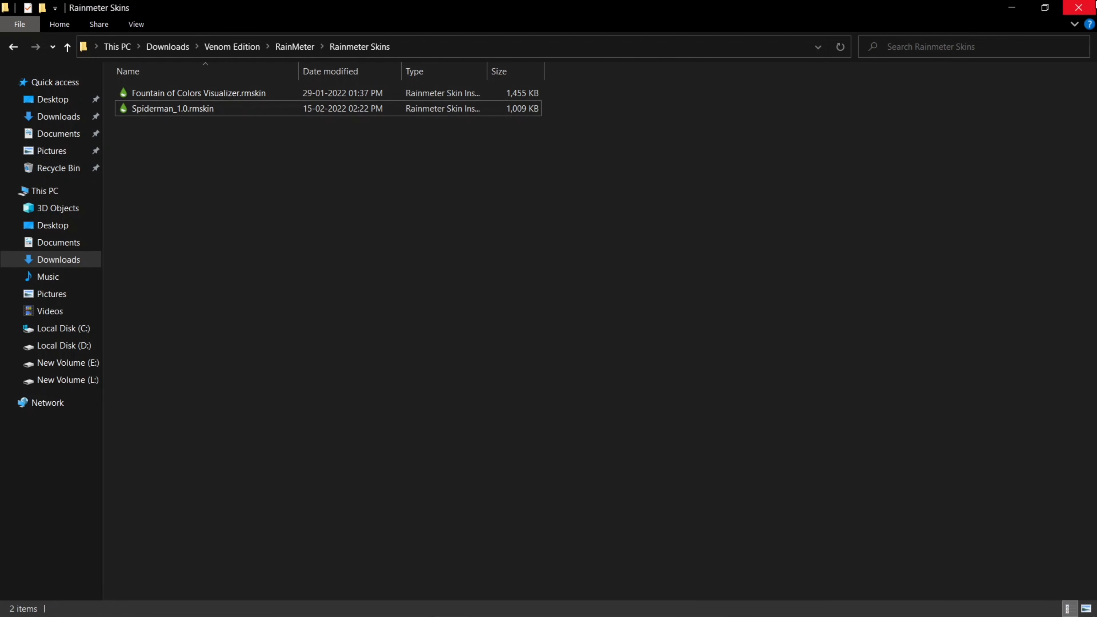
left_click(1090, 5)
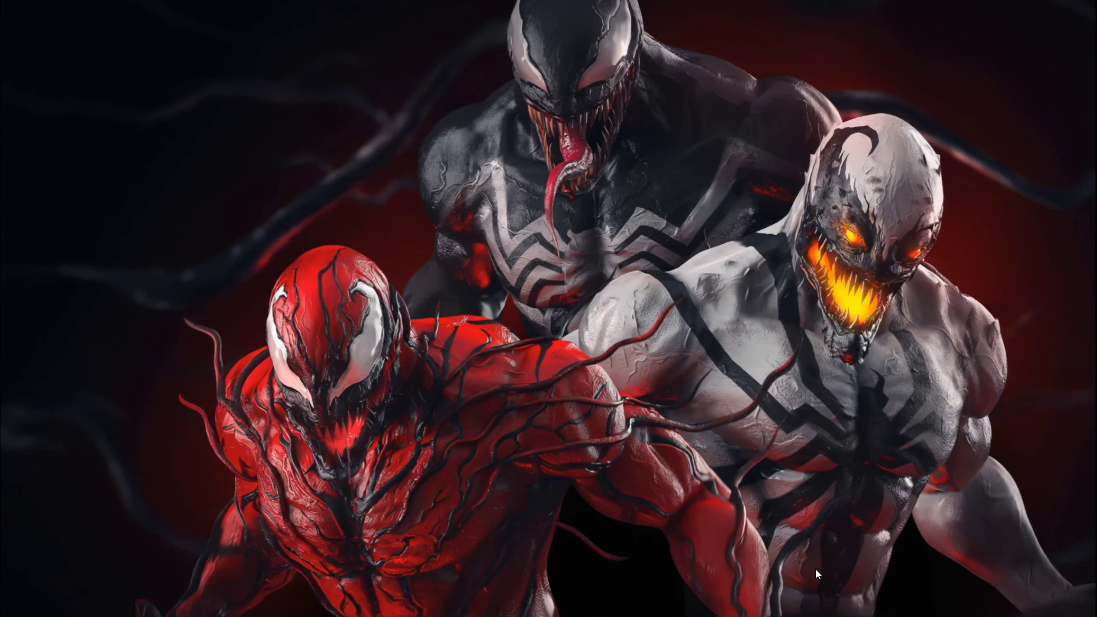
Step: Open the Manage Rainmeter window and load Fountain of Colors.ini from the Fountain of Colors folder
mouse_move(886, 601)
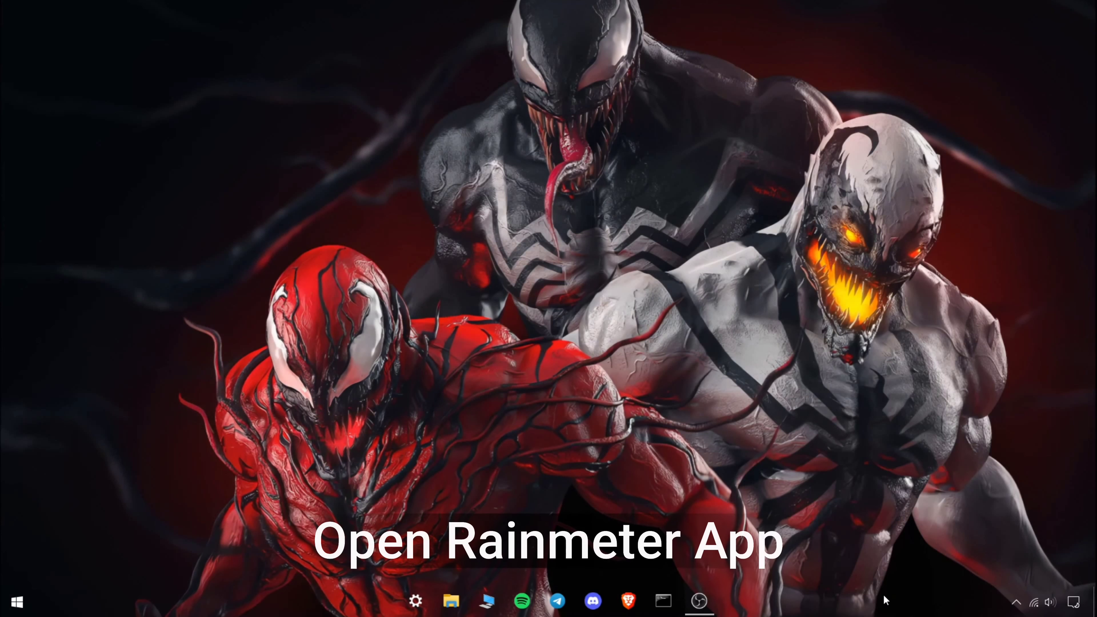
left_click(1018, 604)
right_click(994, 575)
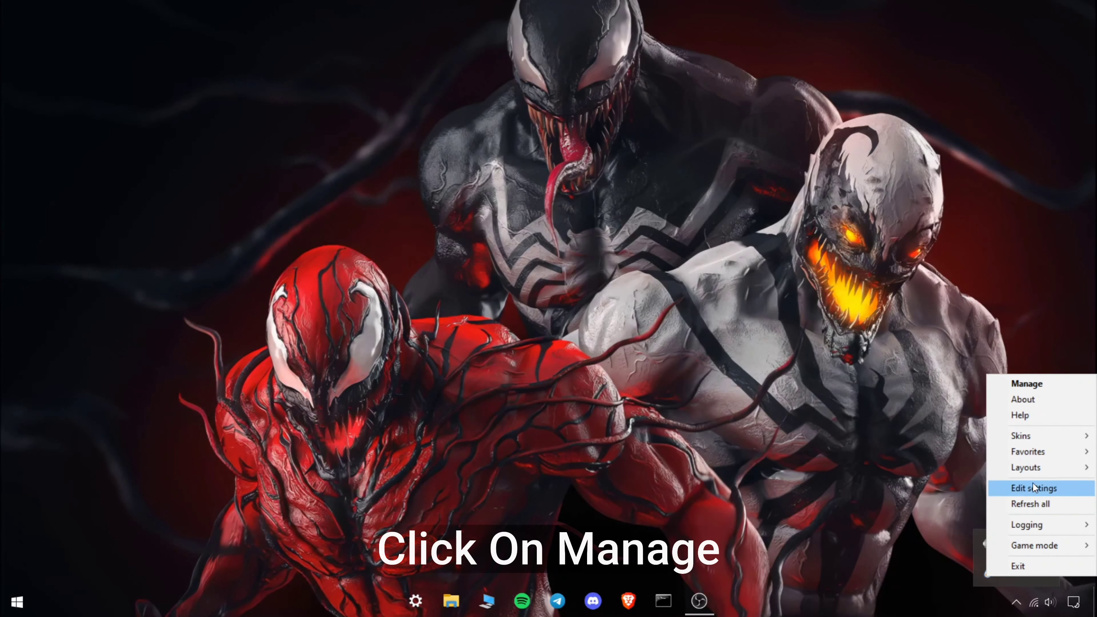
left_click(1017, 383)
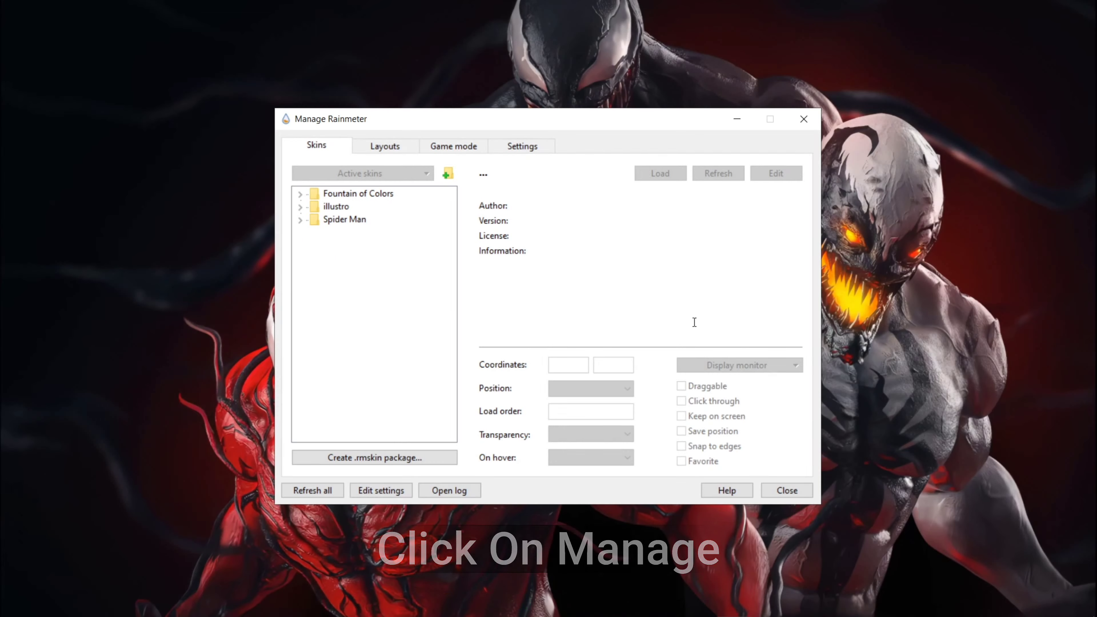
left_click(300, 192)
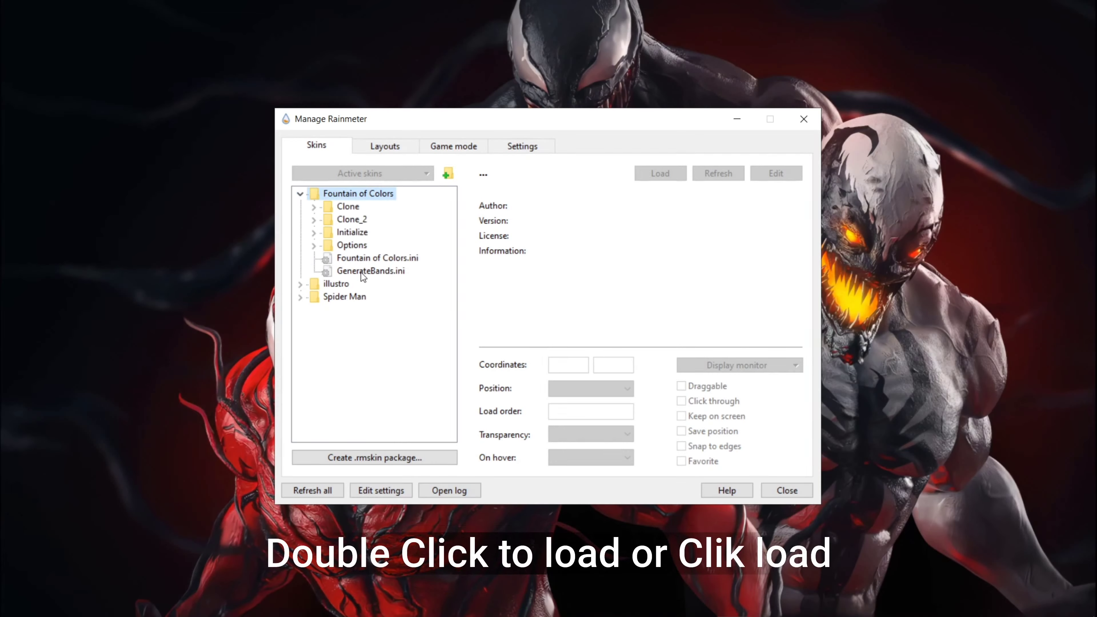
double_click(357, 259)
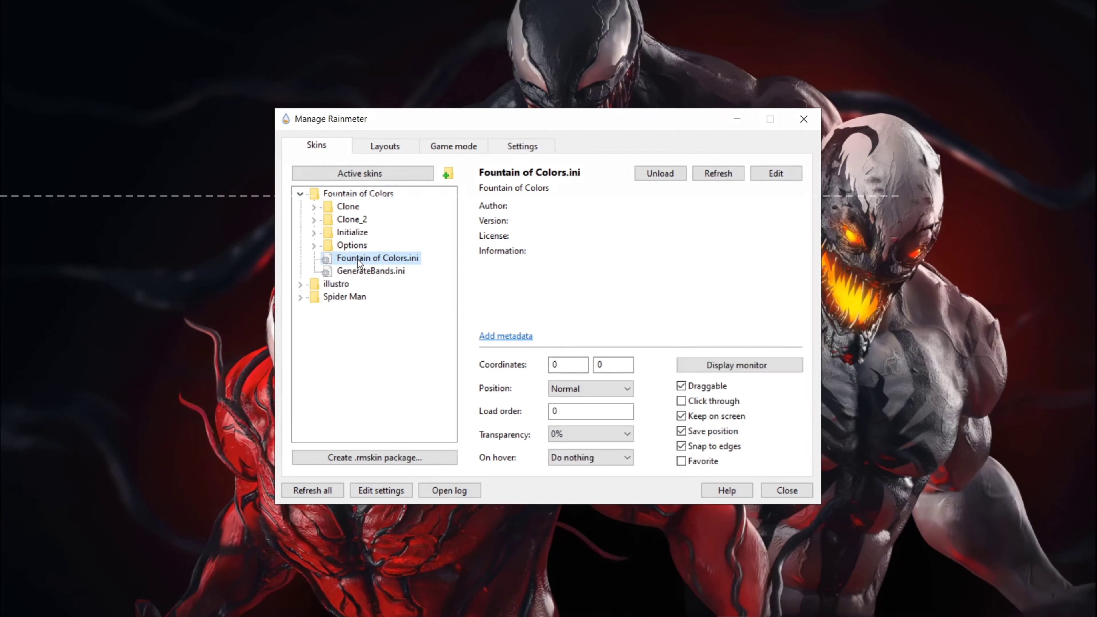
Step: Unload the Fountain of Colors.ini skin and load it again
right_click(357, 259)
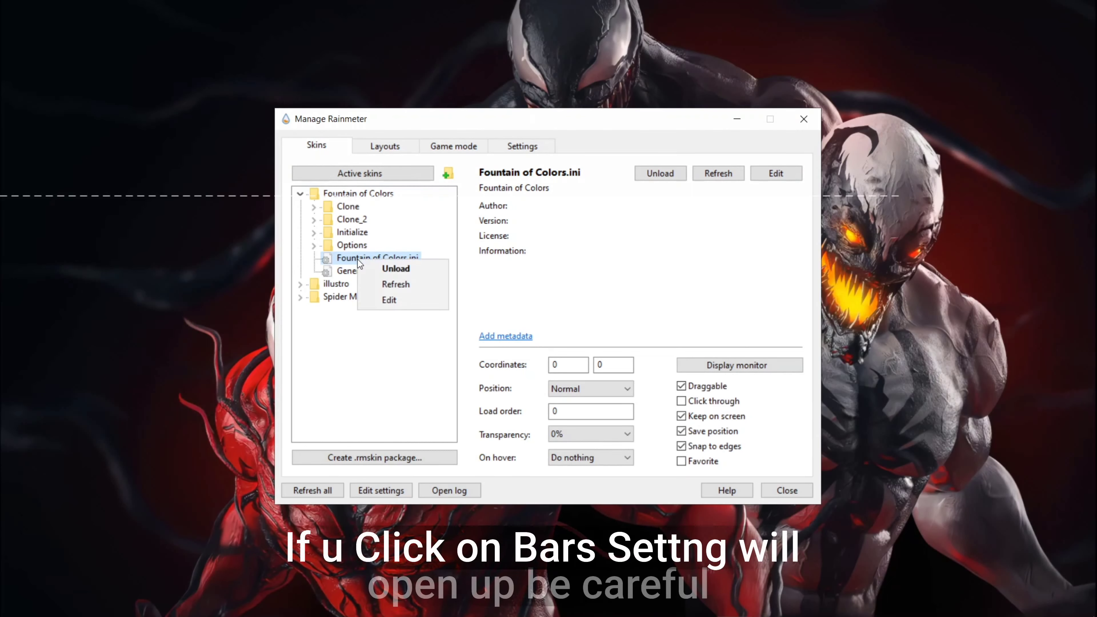
left_click(390, 272)
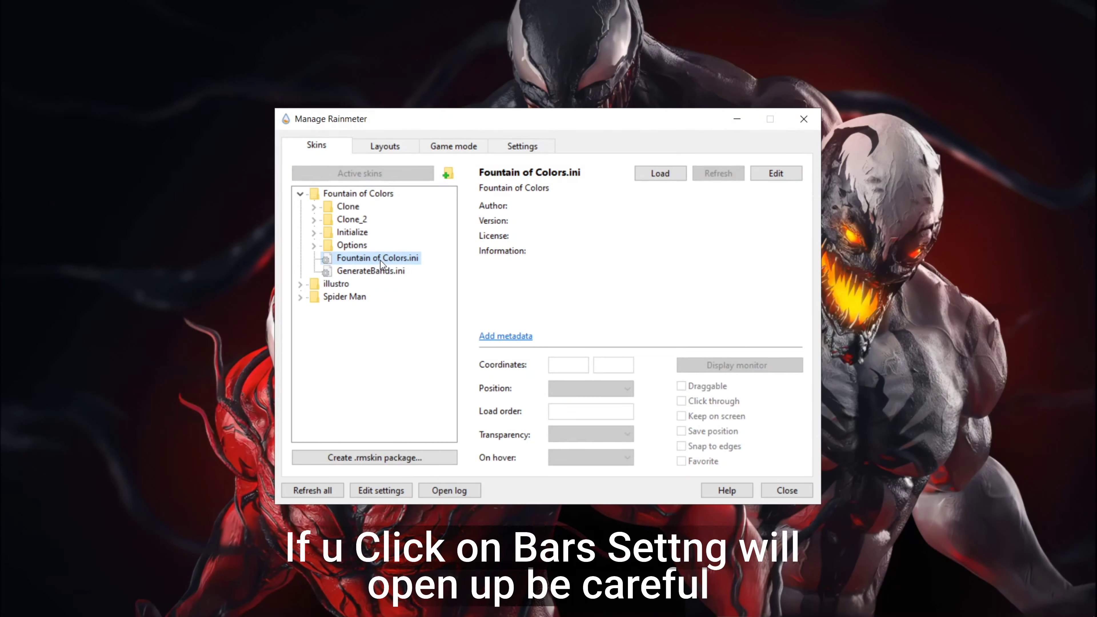
right_click(381, 260)
left_click(400, 267)
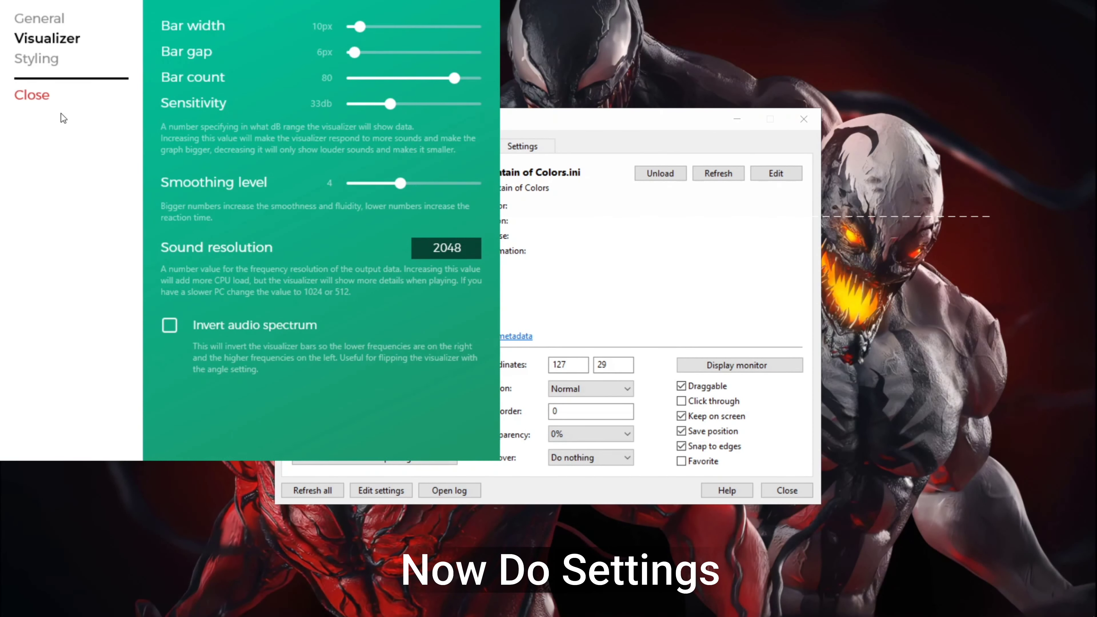
Step: Close the visualizer options, move the visualizer to the lower part of the desktop and reload its skin
left_click(37, 106)
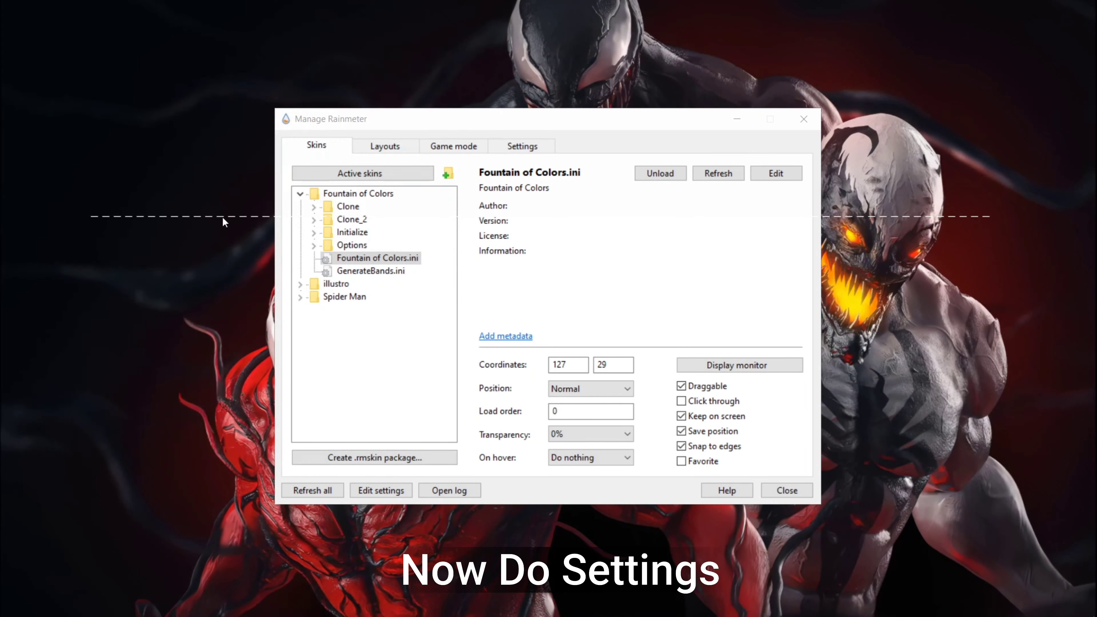
left_click_drag(222, 216, 222, 327)
left_click(660, 173)
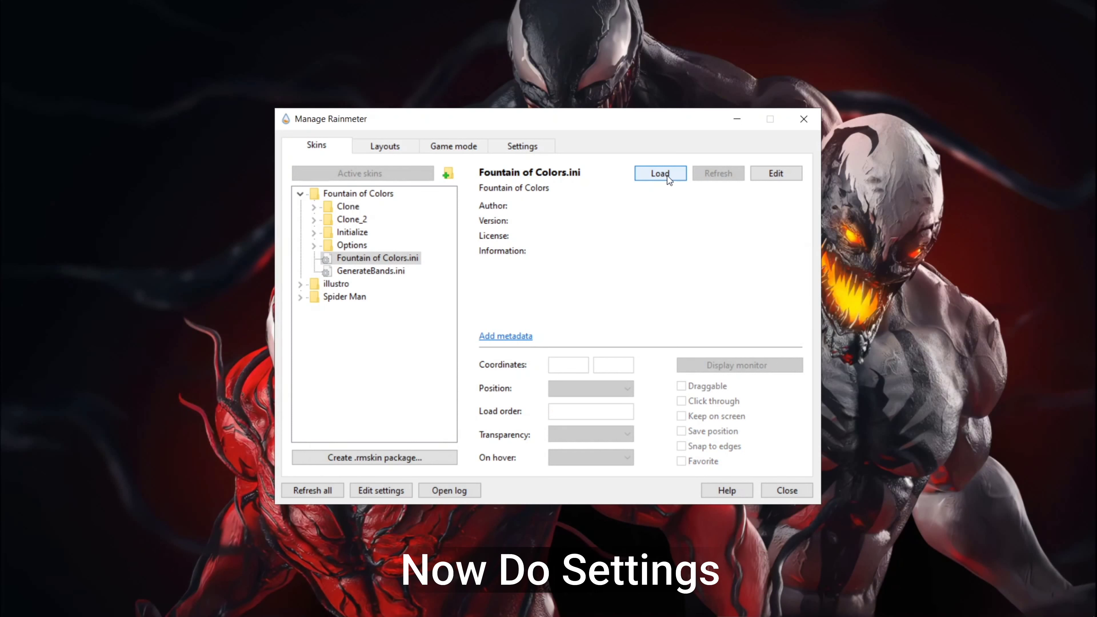
left_click(667, 176)
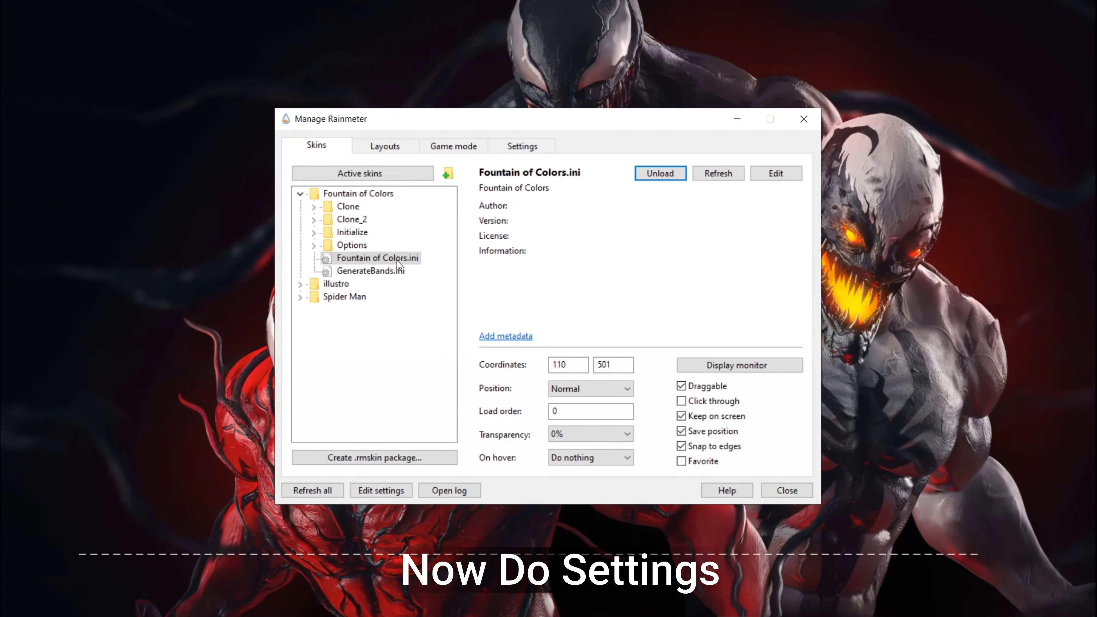
Step: Load general.ini from the Fountain of Colors Options folder and move its options panel away from the skin list toward the desktop's right side
left_click(312, 245)
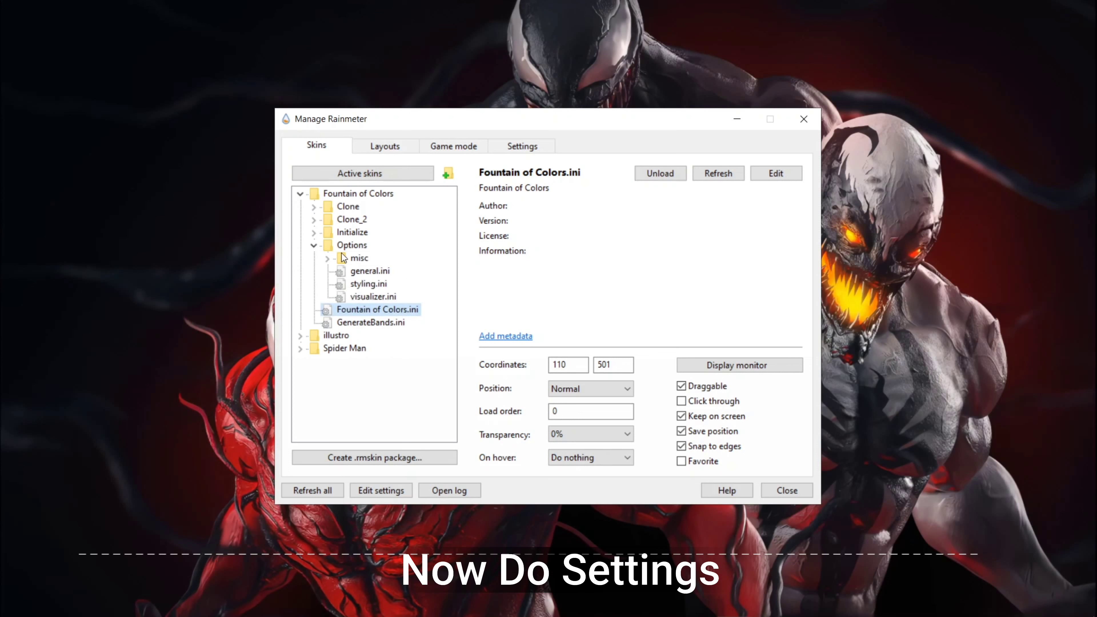
left_click(373, 272)
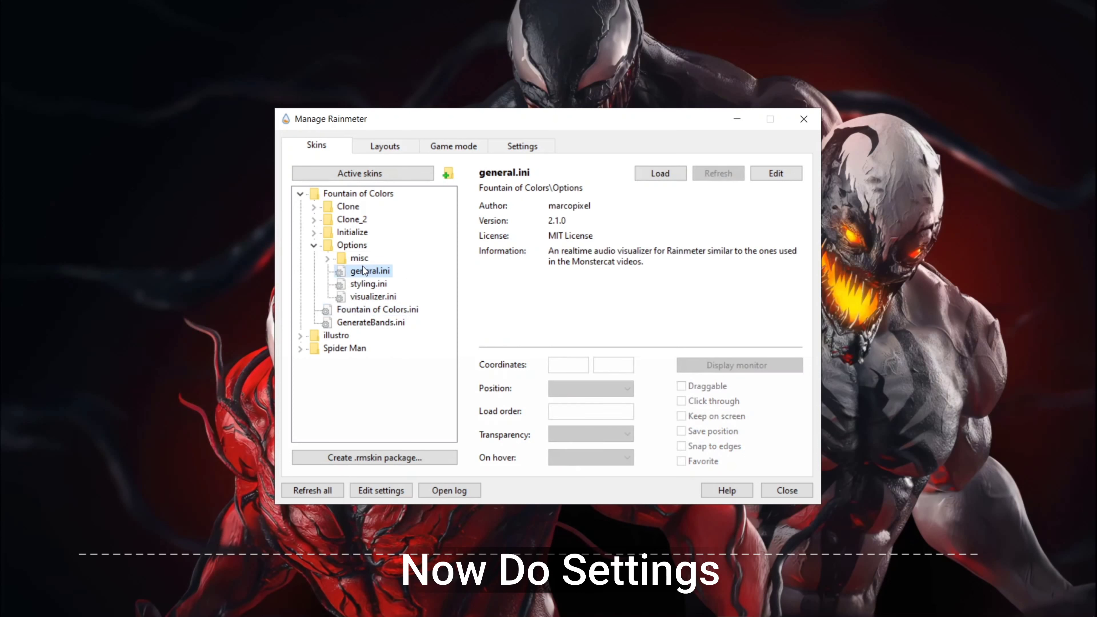
right_click(363, 268)
left_click(410, 277)
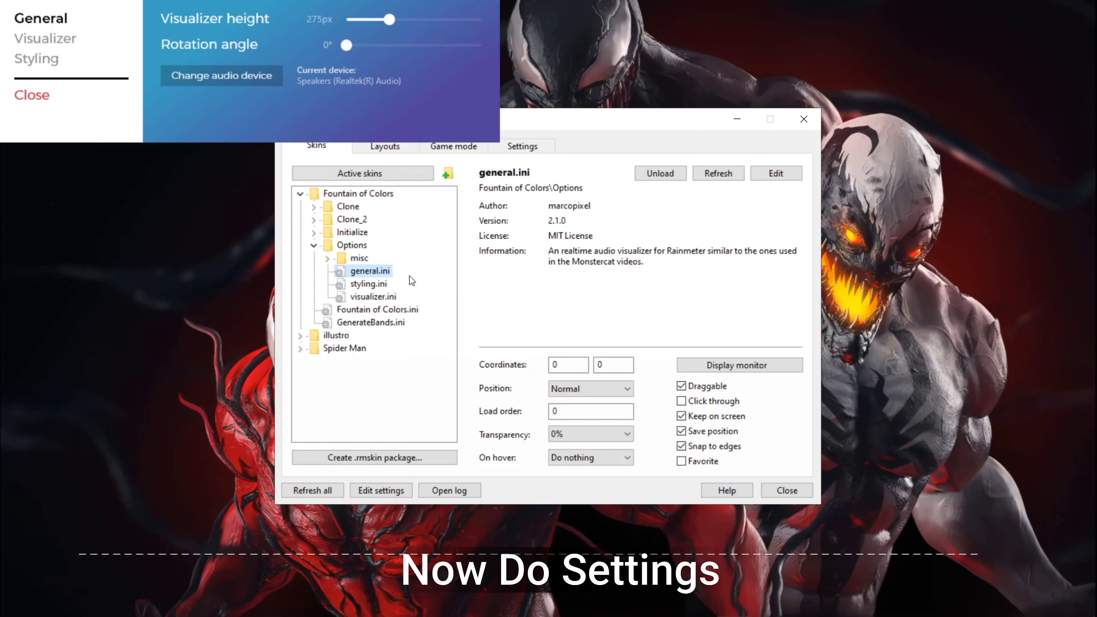
left_click_drag(109, 1, 636, 132)
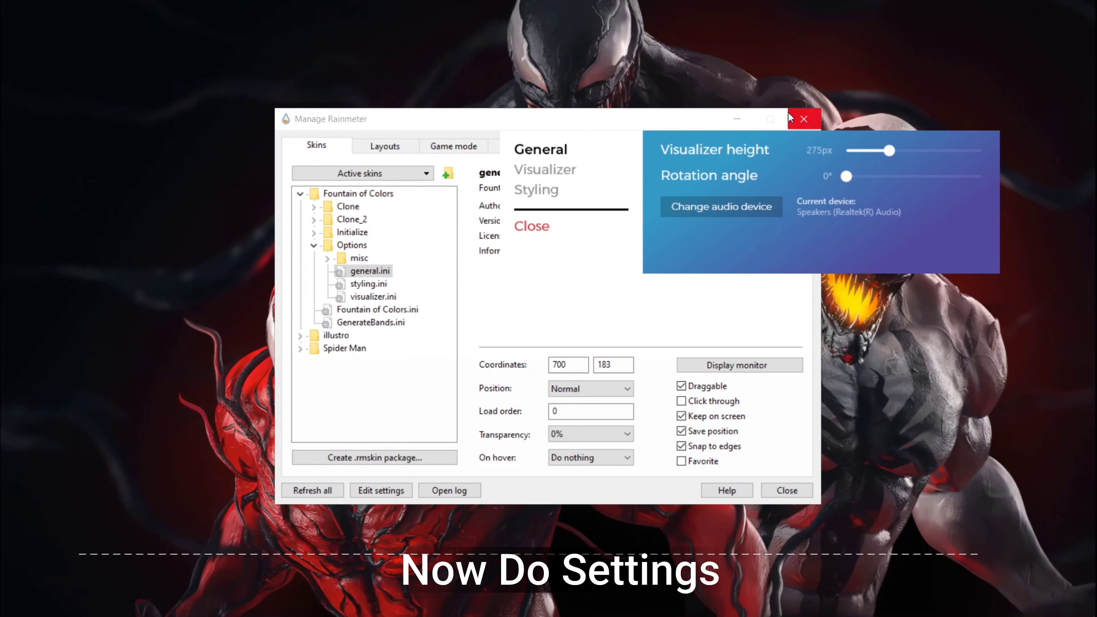
Step: Set the visualizer height to 25 px in the General options
left_click(890, 152)
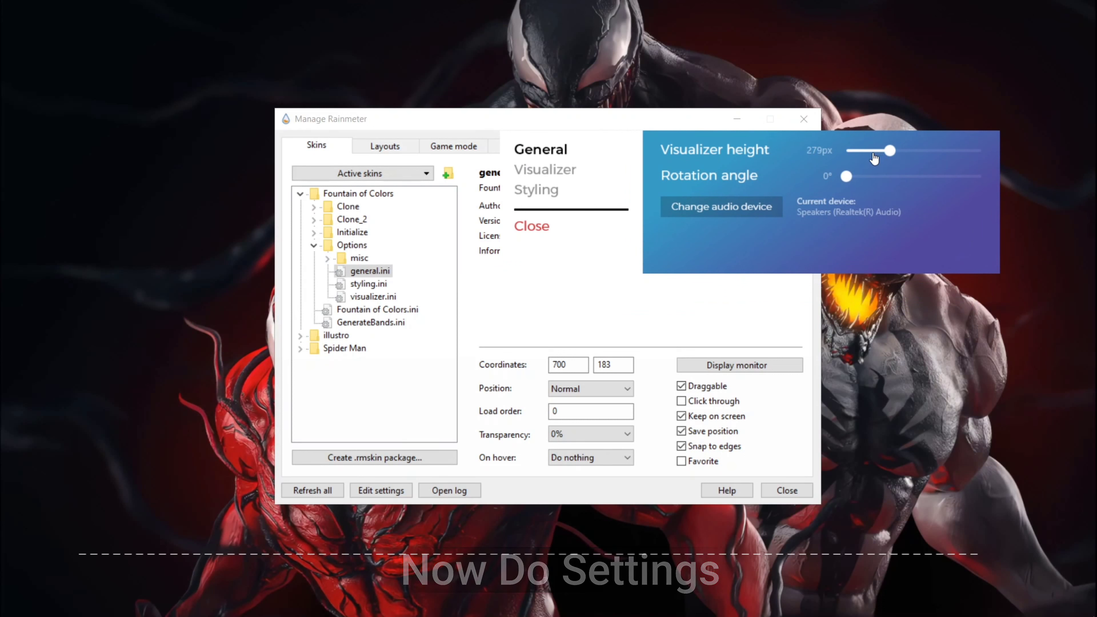
left_click(857, 150)
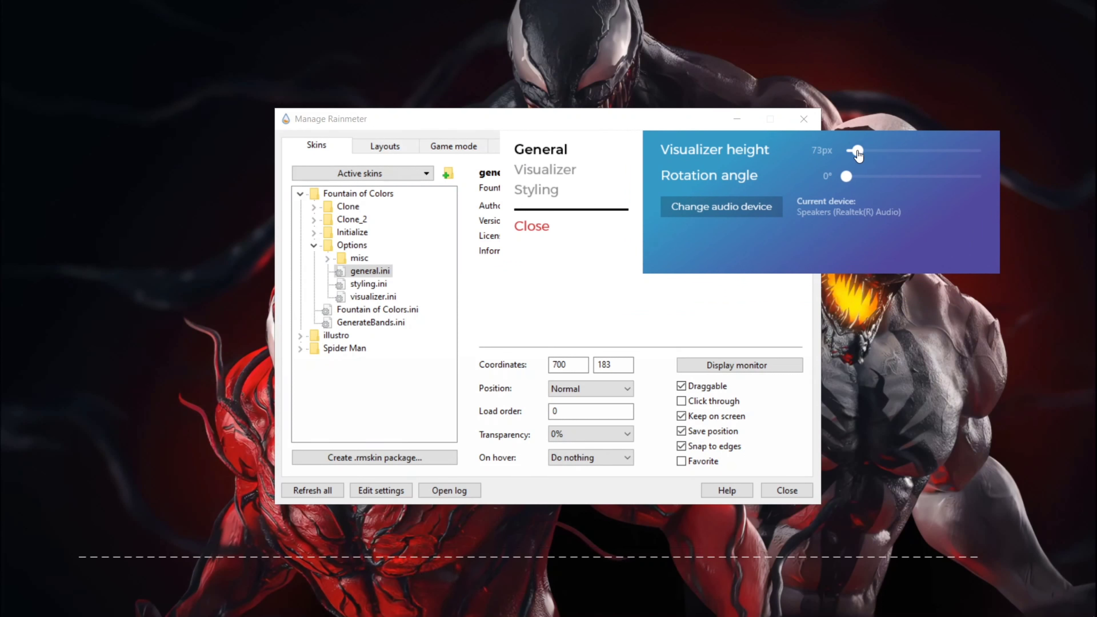
left_click(849, 153)
key("BackSpace")
key("Return")
Step: Minimize the Manage Rainmeter window and set the visualizer's bar width to 4 px, bar gap to 3 px and bar count to 14
left_click(562, 169)
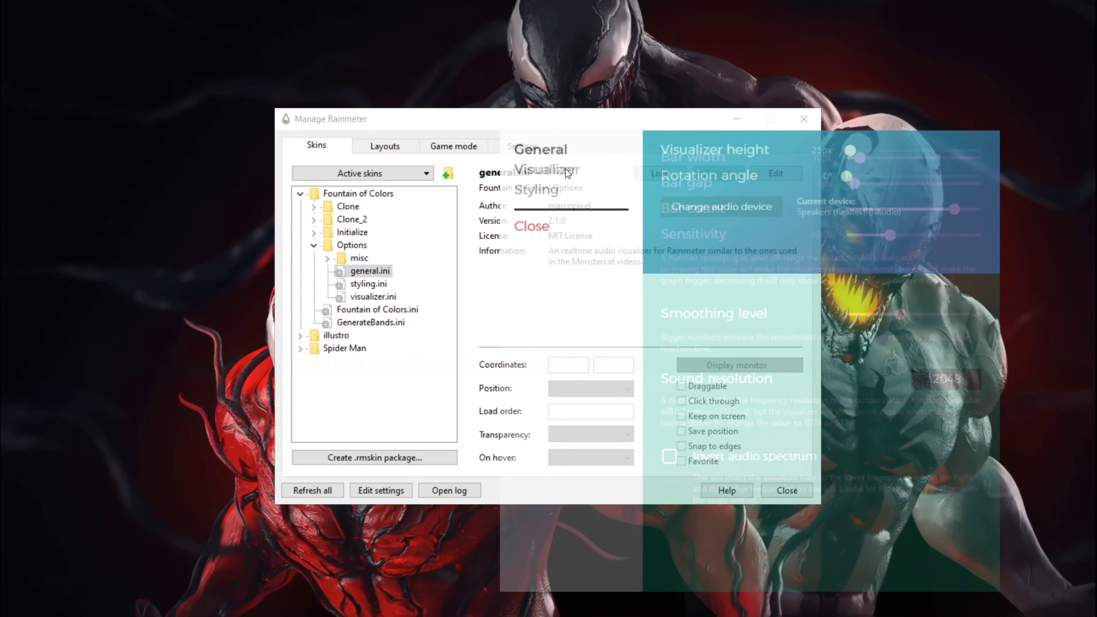
left_click(738, 123)
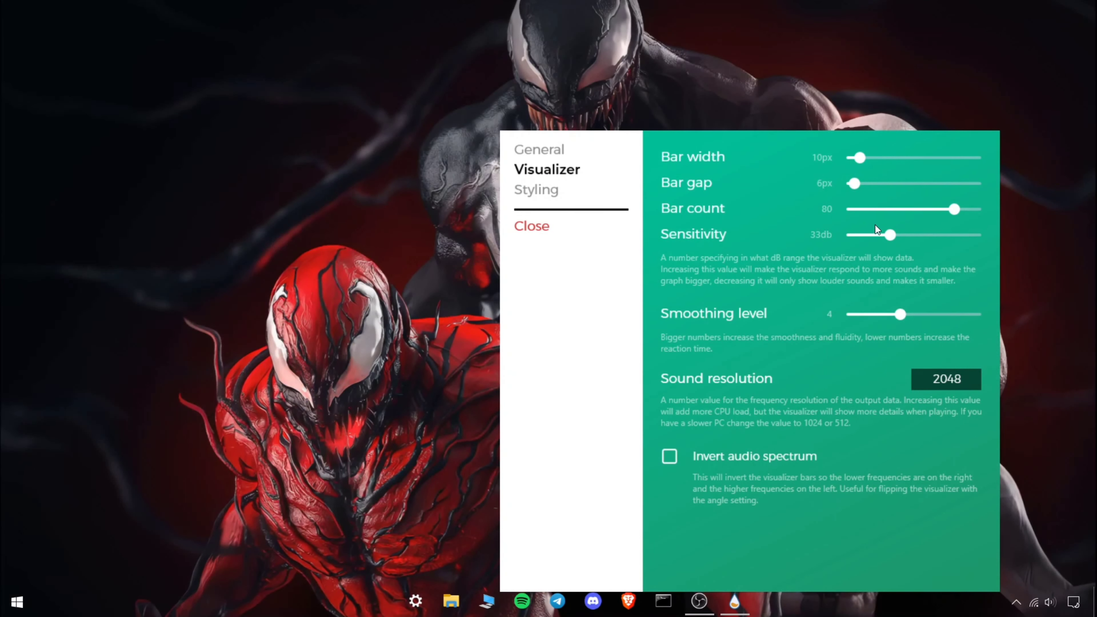
left_click(861, 210)
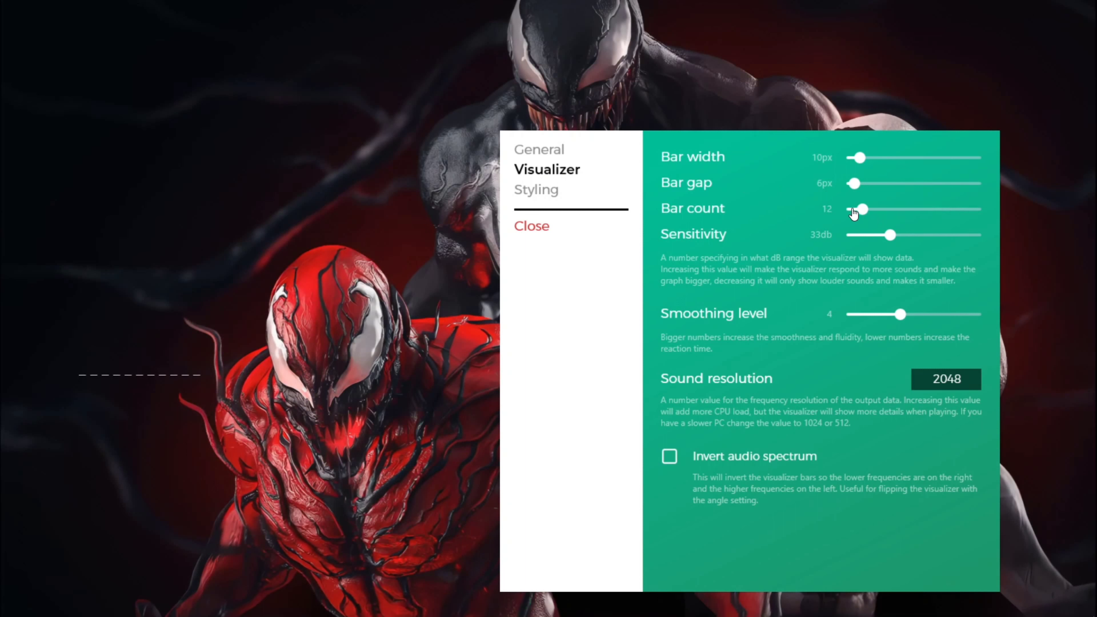
left_click(821, 184)
key("Return")
left_click(821, 158)
key("BackSpace")
type("4")
key("Return")
type("14")
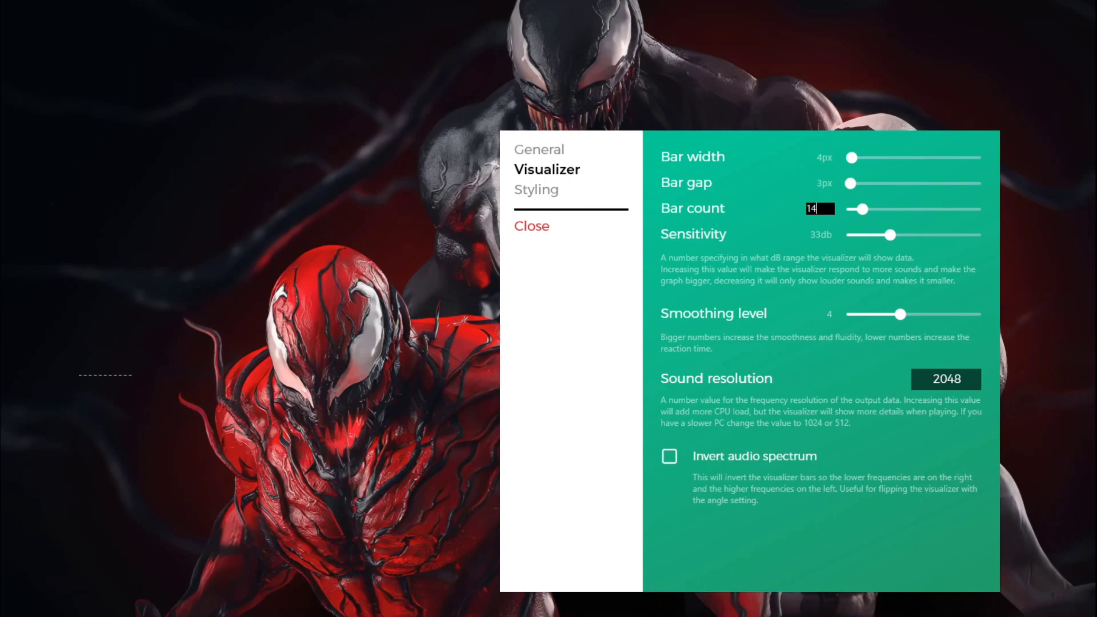
key("Return")
Step: Set the visualizer's skin color to white, move it to the upper-left area of the desktop and close the options panel
left_click(538, 191)
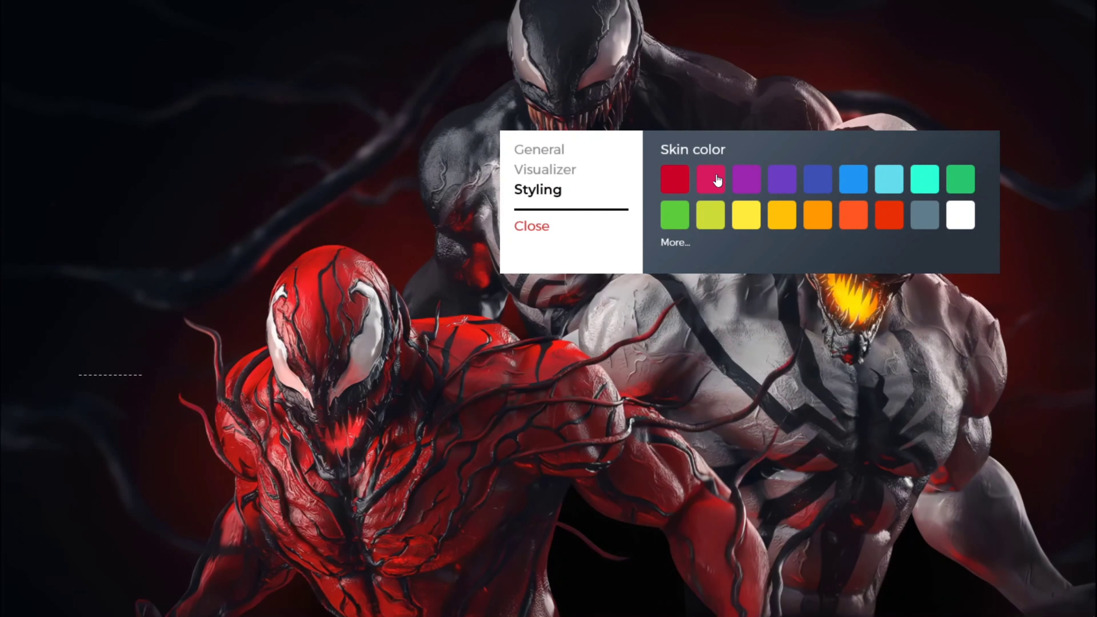
left_click(682, 188)
left_click(960, 217)
left_click_drag(102, 374, 65, 123)
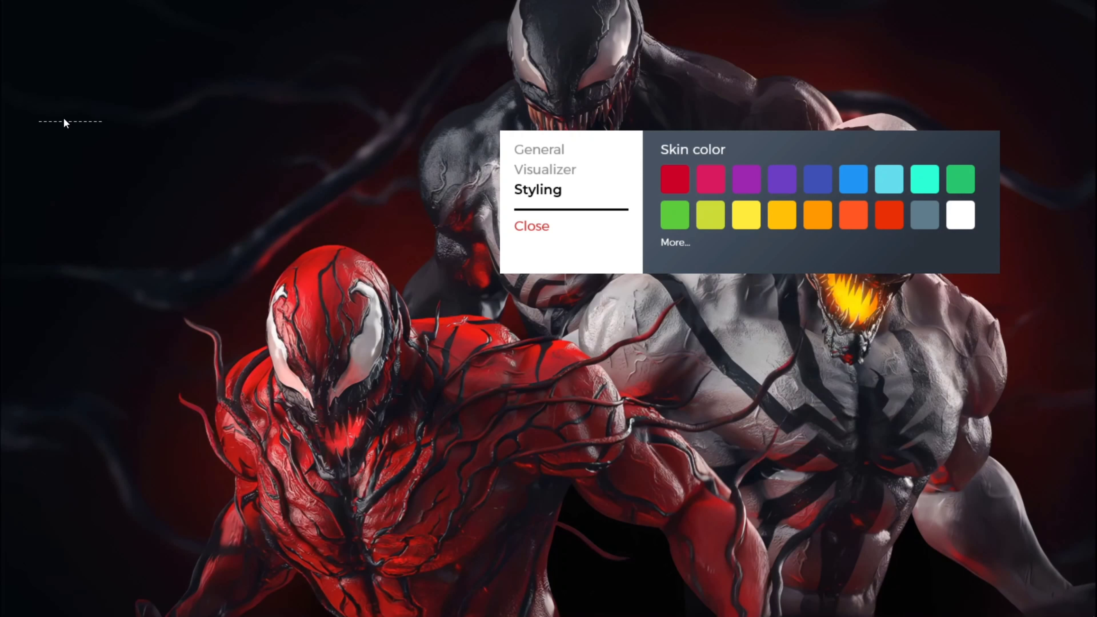
left_click(531, 232)
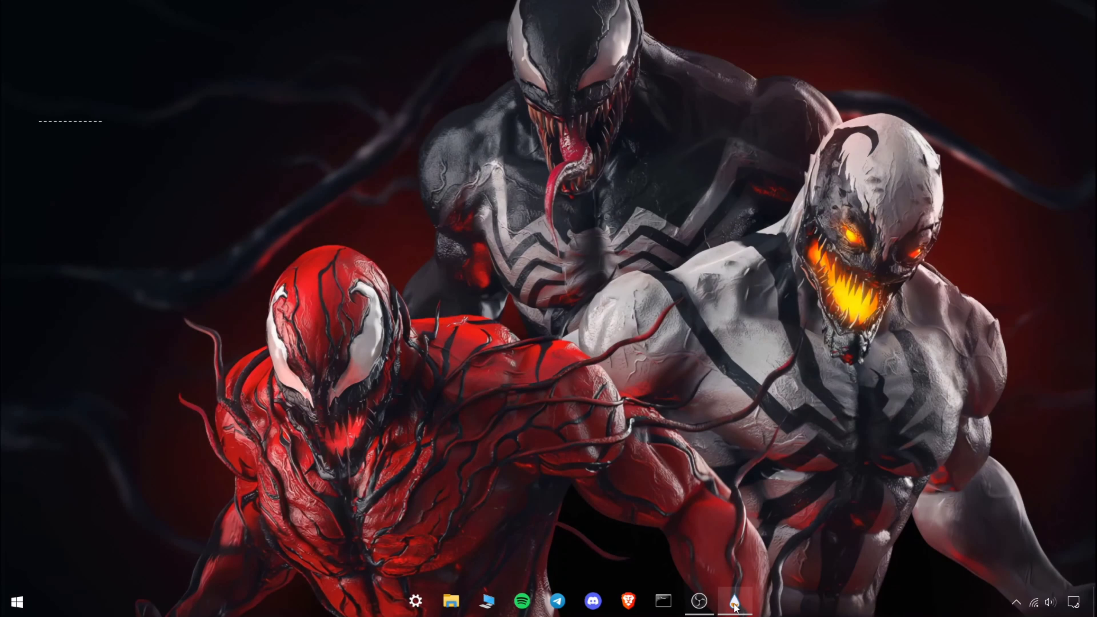
Step: Restore the Manage Rainmeter window, move it to the desktop's right side and load the saved Spider Man V1 layout
left_click(734, 605)
left_click_drag(427, 120, 591, 93)
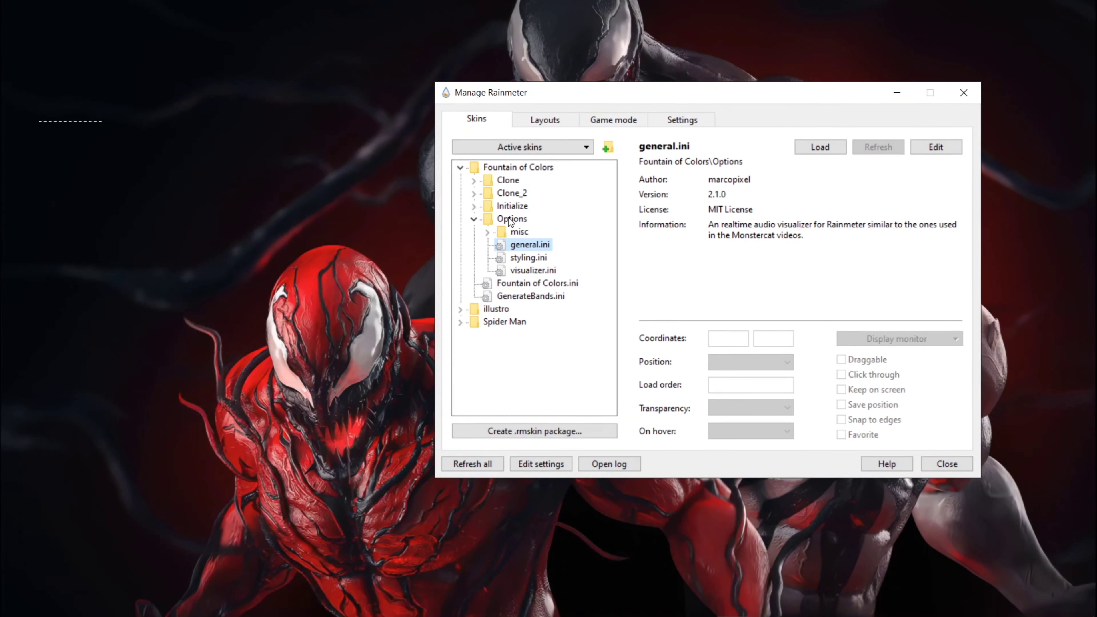
left_click(461, 167)
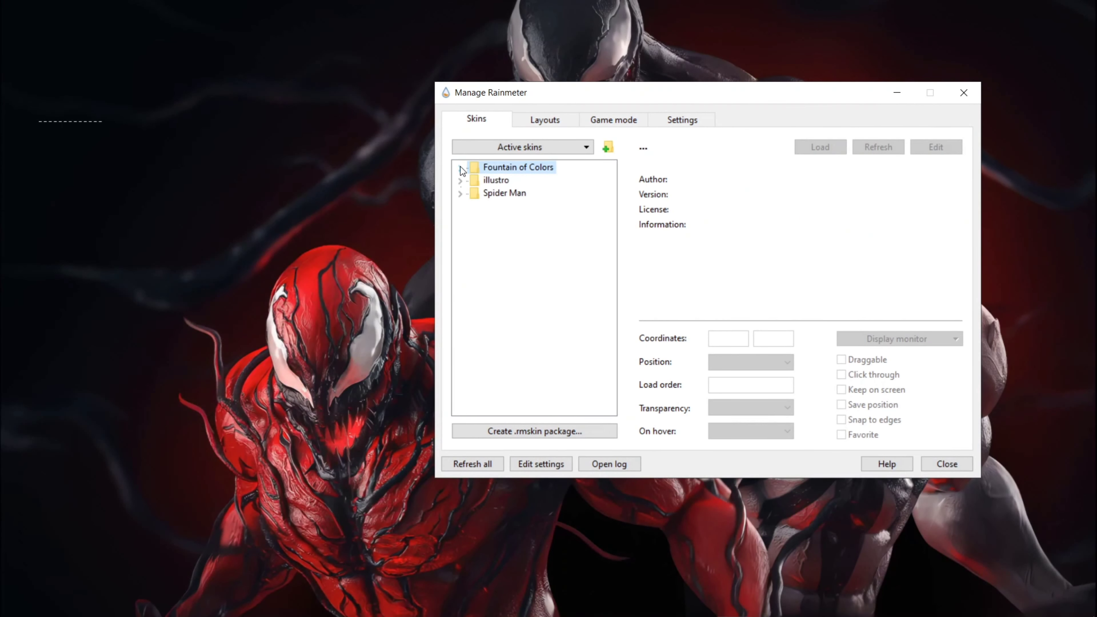
left_click(460, 194)
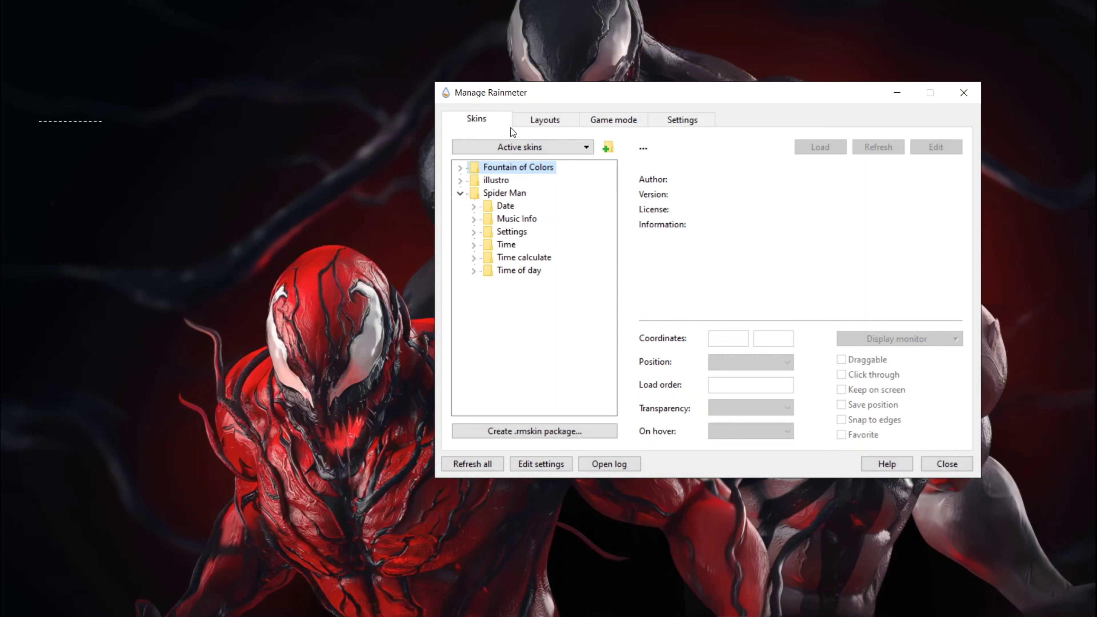
left_click(538, 120)
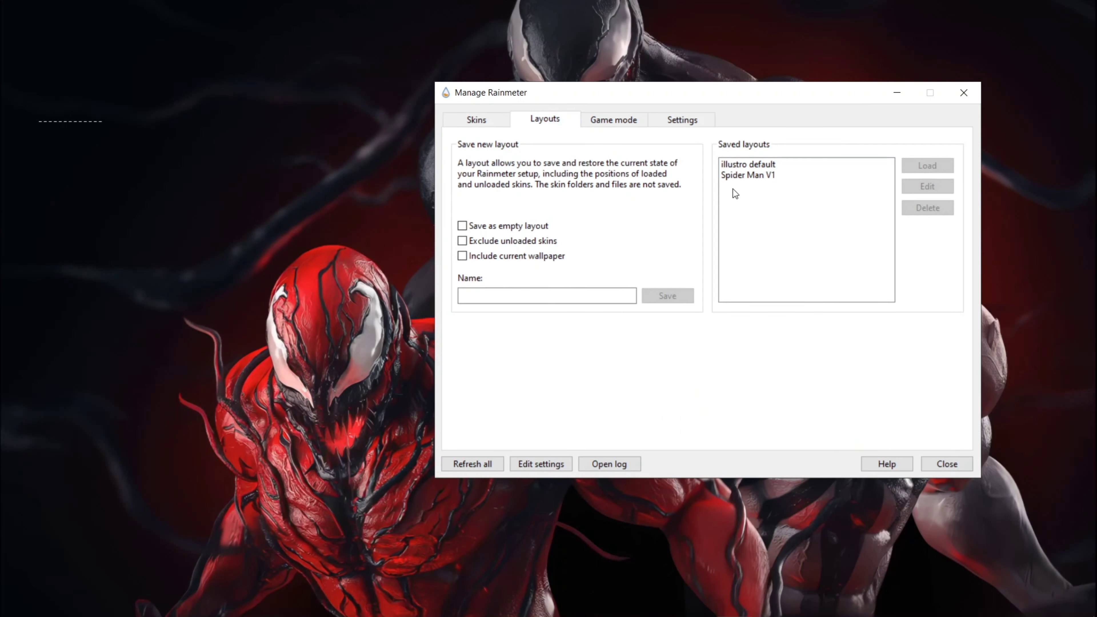
left_click(741, 175)
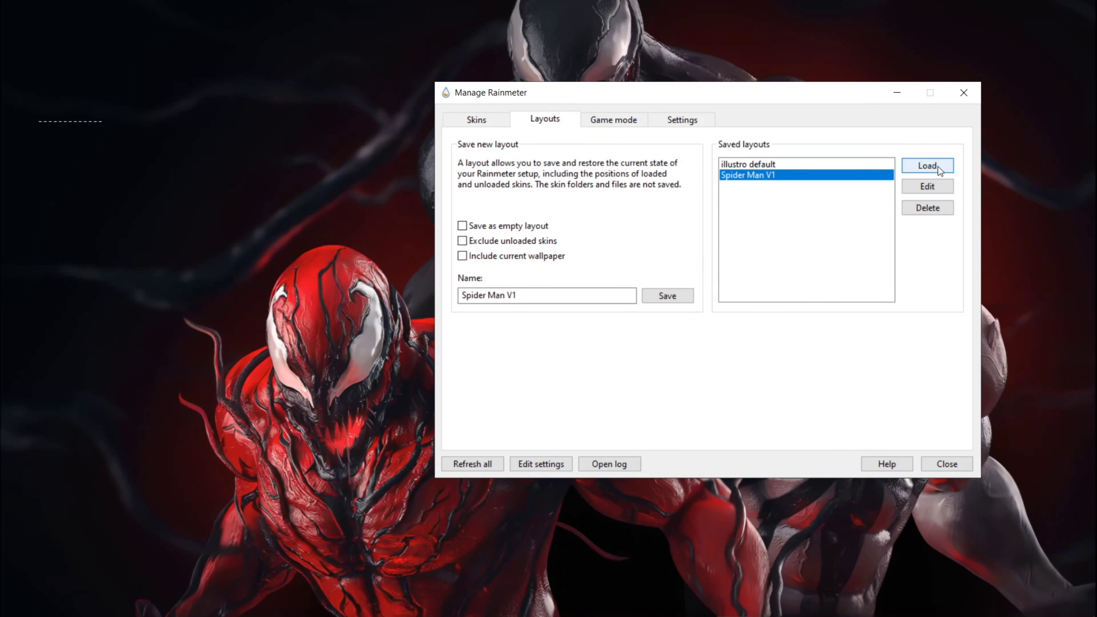
left_click(926, 162)
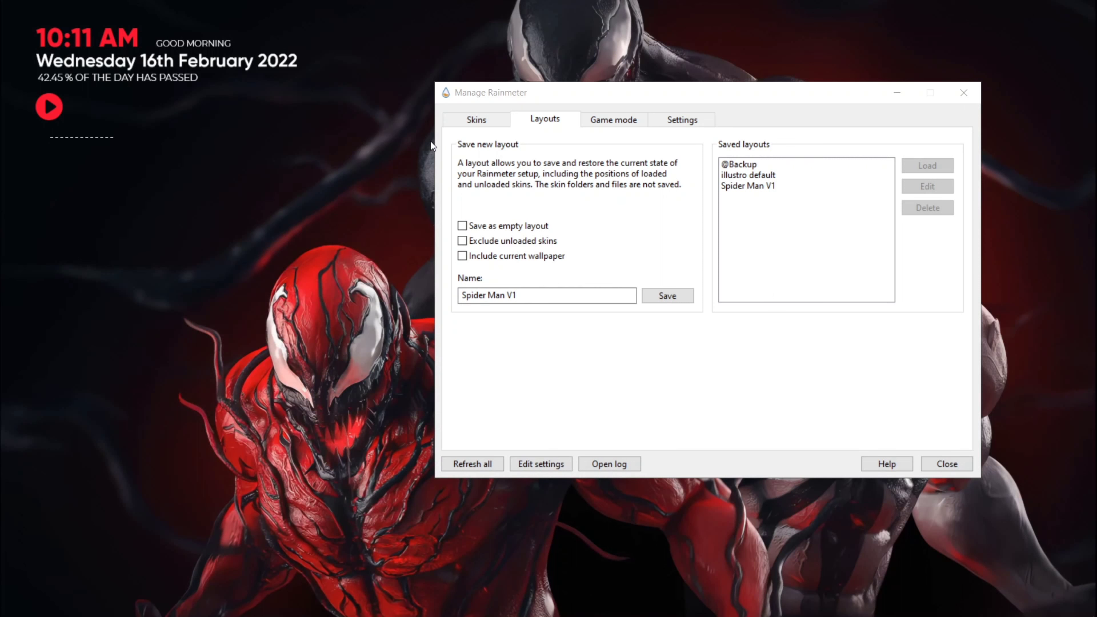
Step: Disable dragging of skins in Rainmeter's general settings
left_click(672, 128)
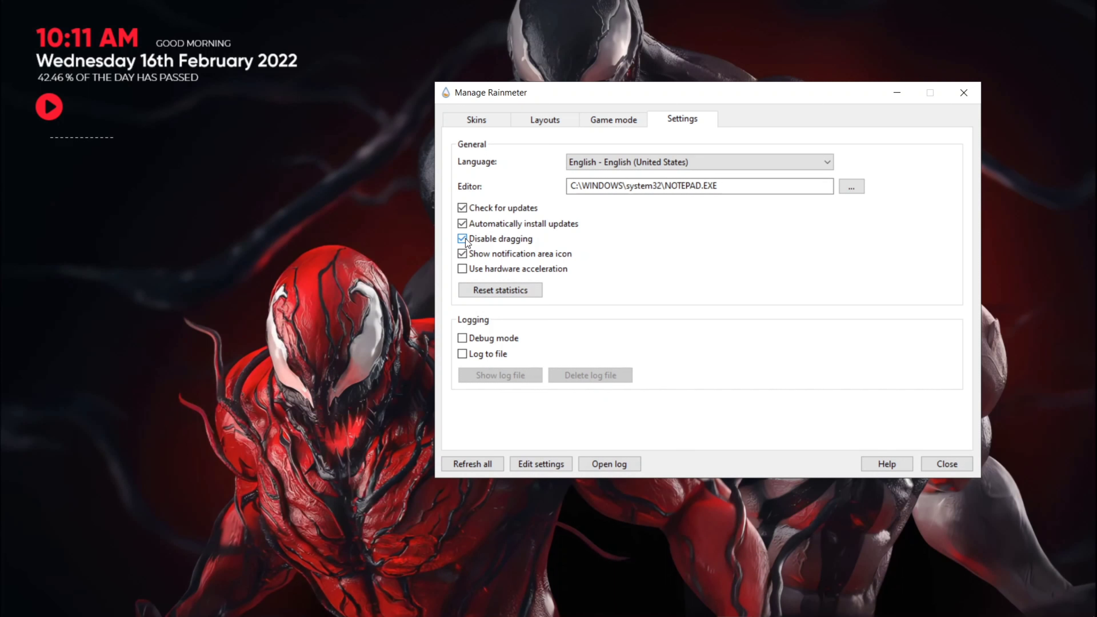
Step: Collapse the Spider Man folder in the skins list and close the Manage Rainmeter window
left_click(463, 119)
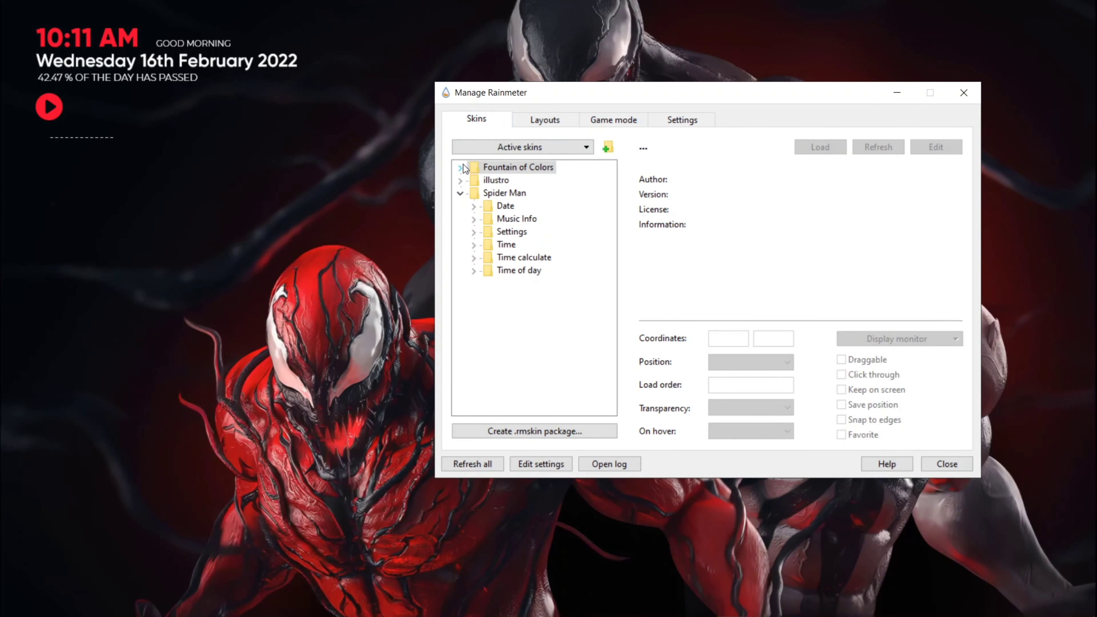
left_click(461, 194)
left_click(964, 93)
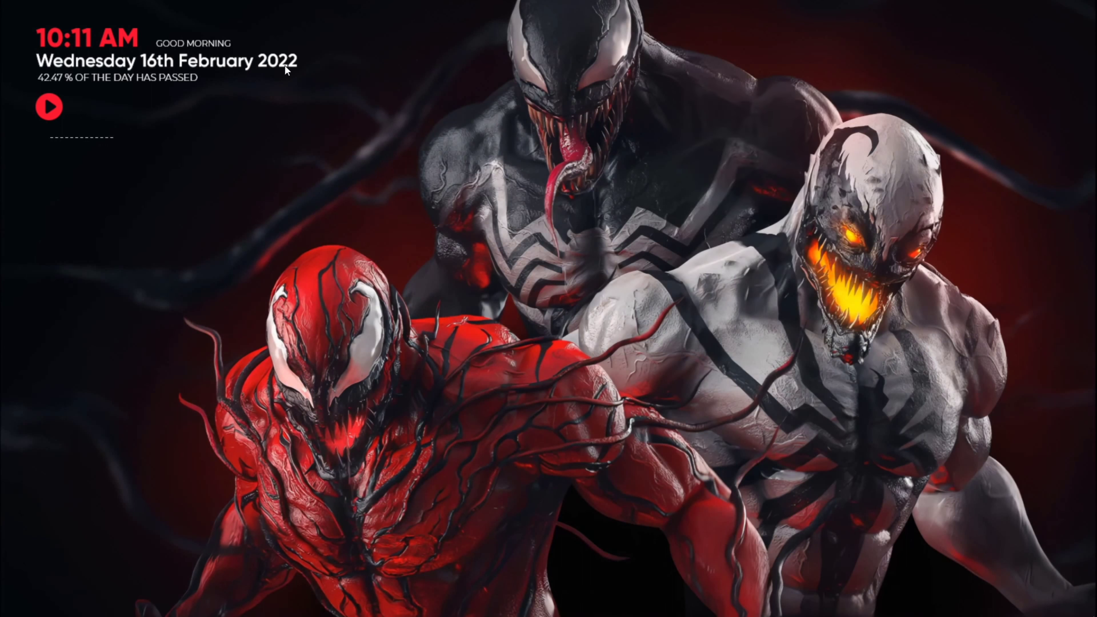
Step: Reopen the Rainmeter manager from the system tray and load Settings.ini from the Spider Man skin's Settings folder
mouse_move(515, 610)
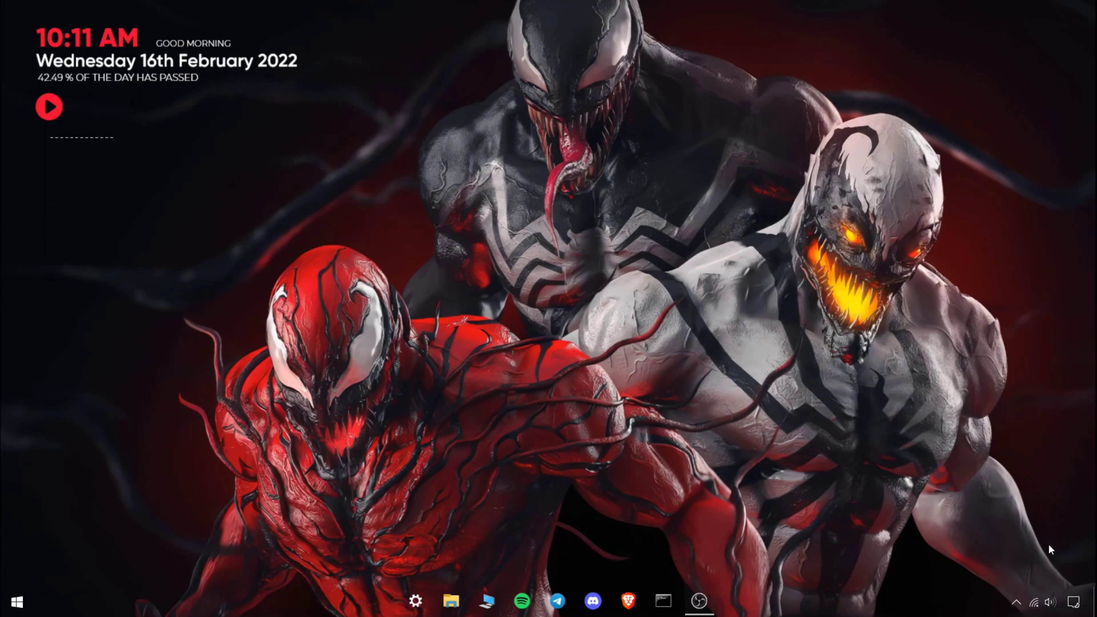
left_click(1016, 602)
right_click(989, 575)
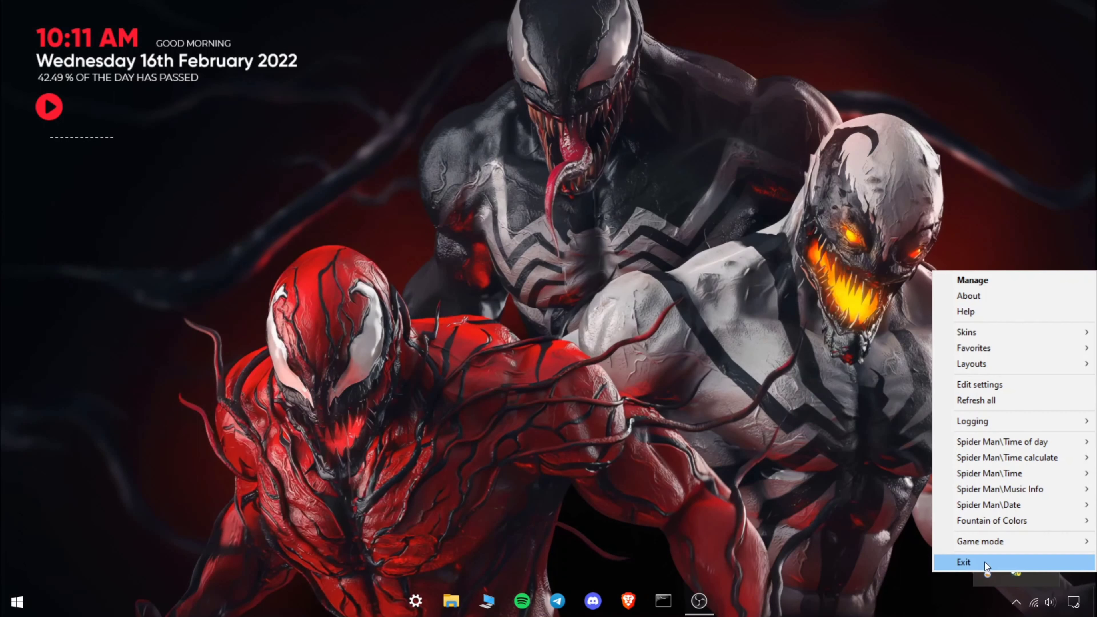
left_click(974, 284)
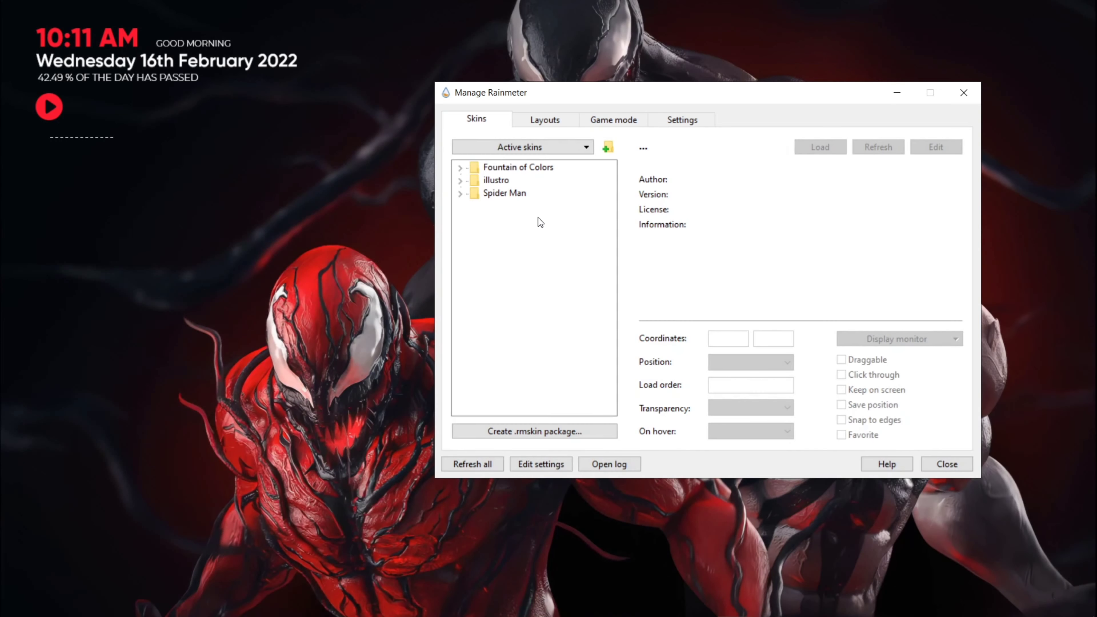
left_click(460, 193)
left_click(514, 232)
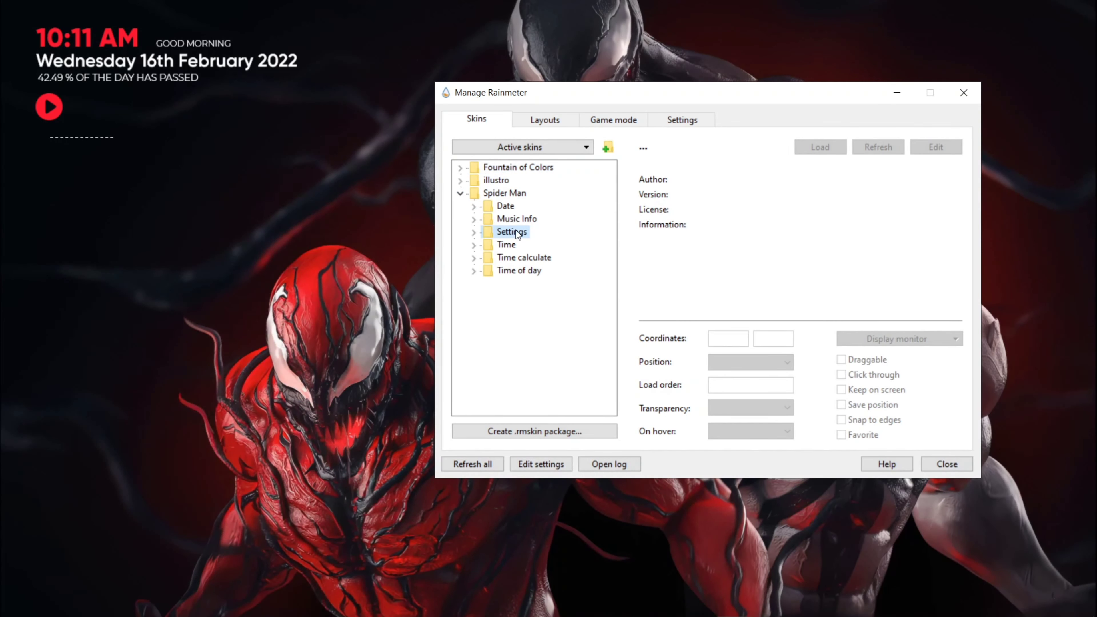
left_click(477, 233)
left_click(525, 245)
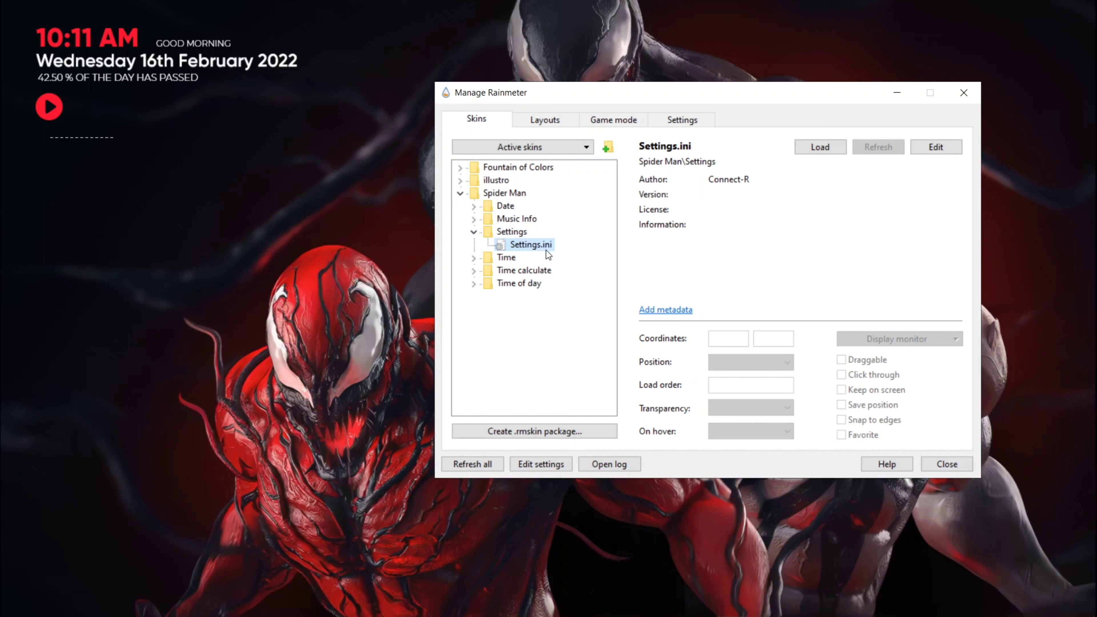
right_click(533, 244)
left_click(552, 252)
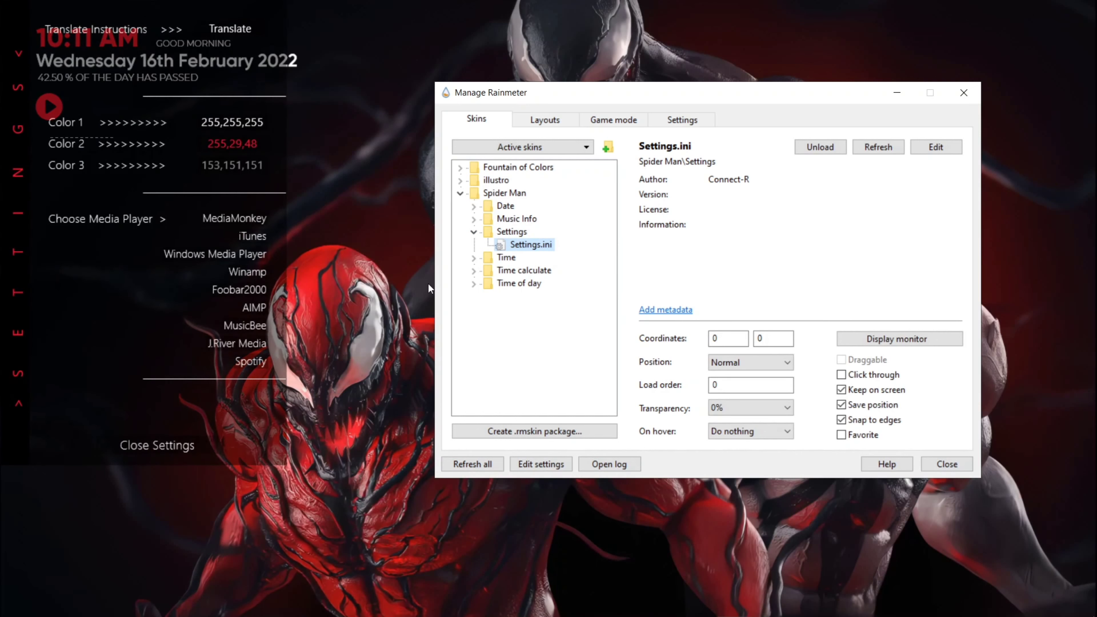
Step: Choose Spotify as the skin's media player, then unload Settings.ini and close the Manage Rainmeter window
left_click(249, 371)
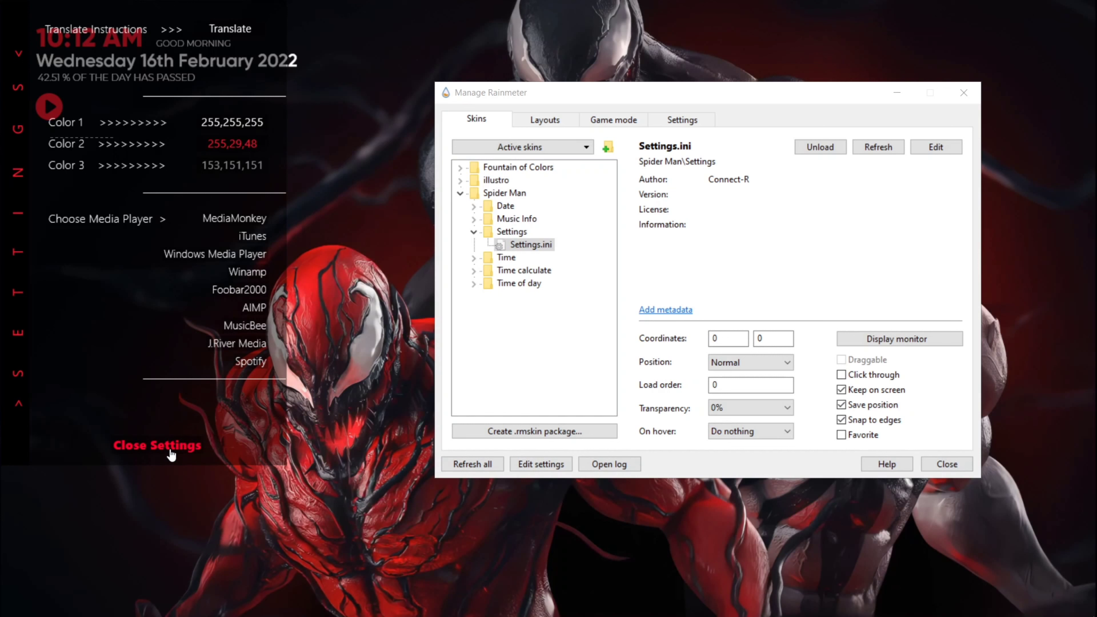
right_click(513, 248)
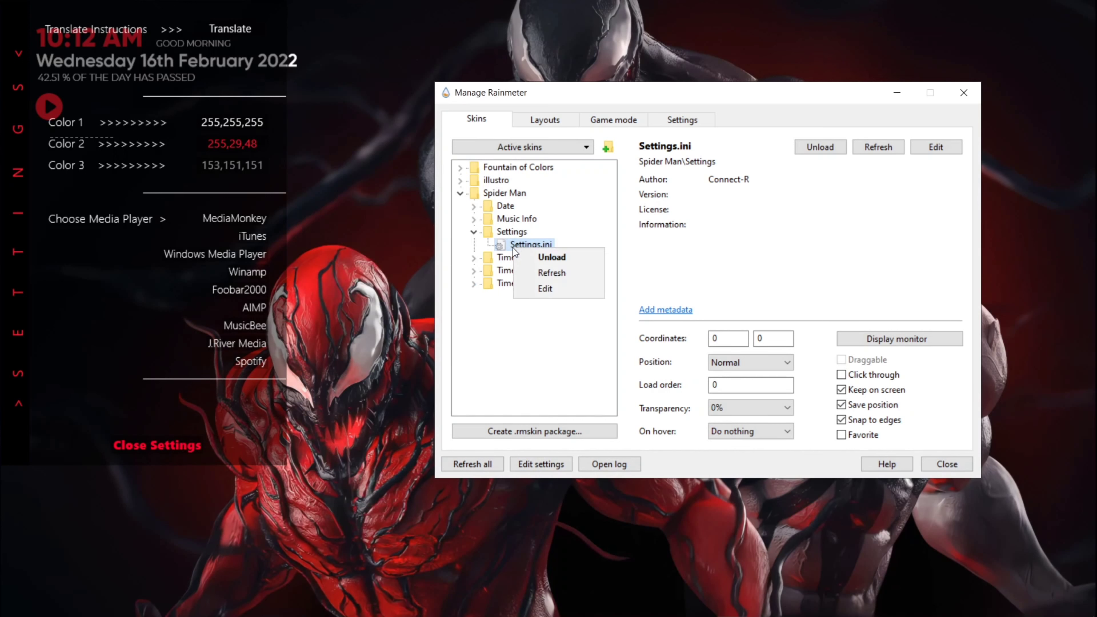
left_click(540, 253)
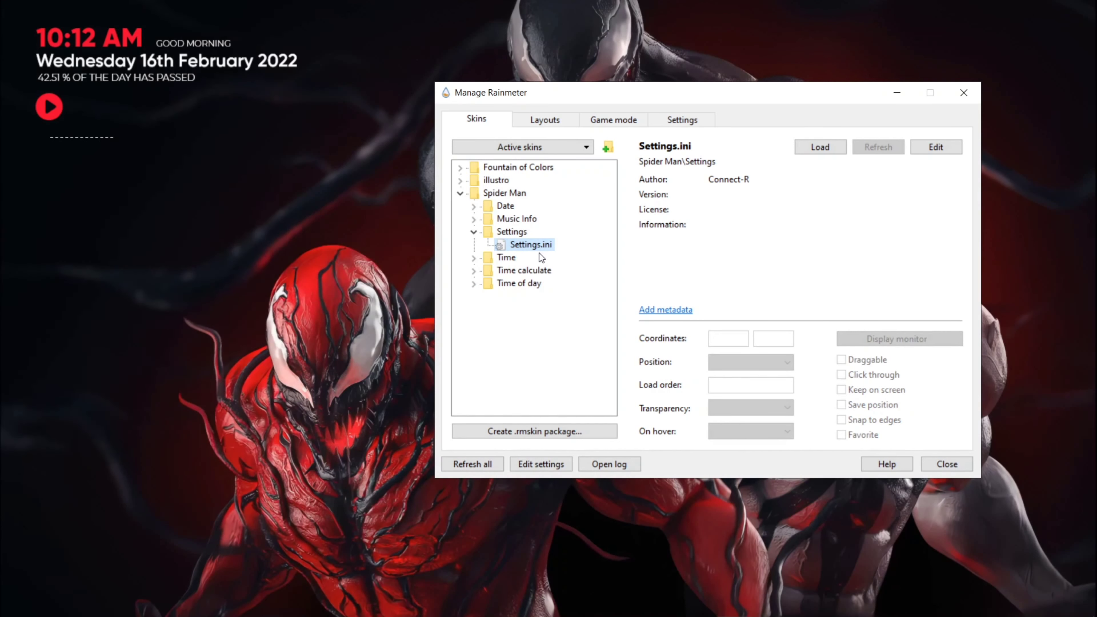
left_click(964, 93)
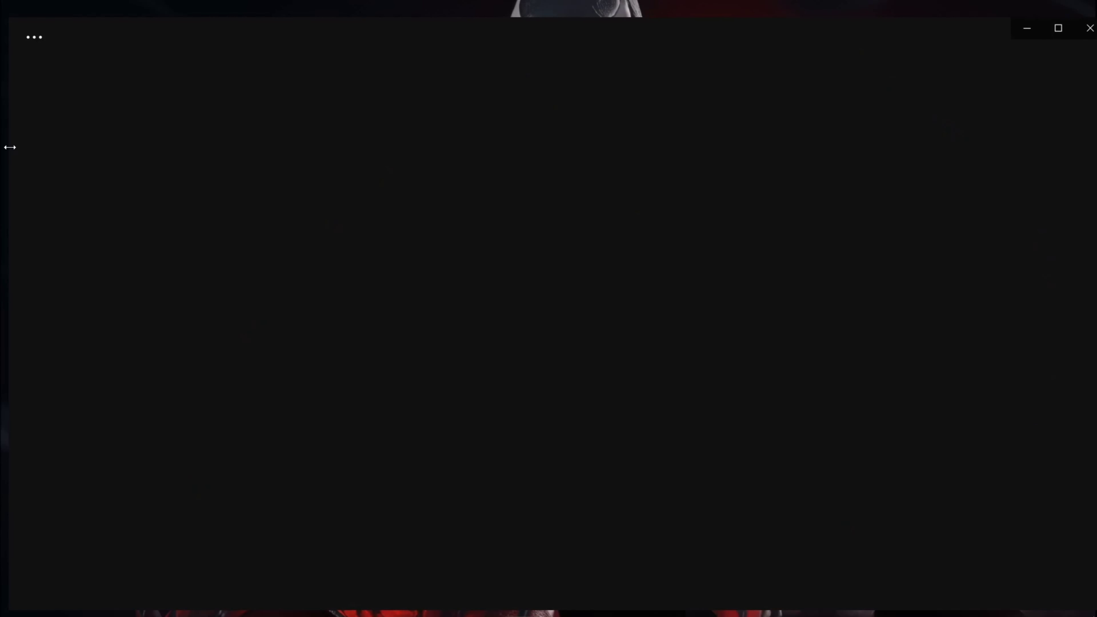
Step: Narrow the Spotify window to the right half of the screen, lower the system volume and play Legends Never Die
left_click_drag(8, 147, 536, 152)
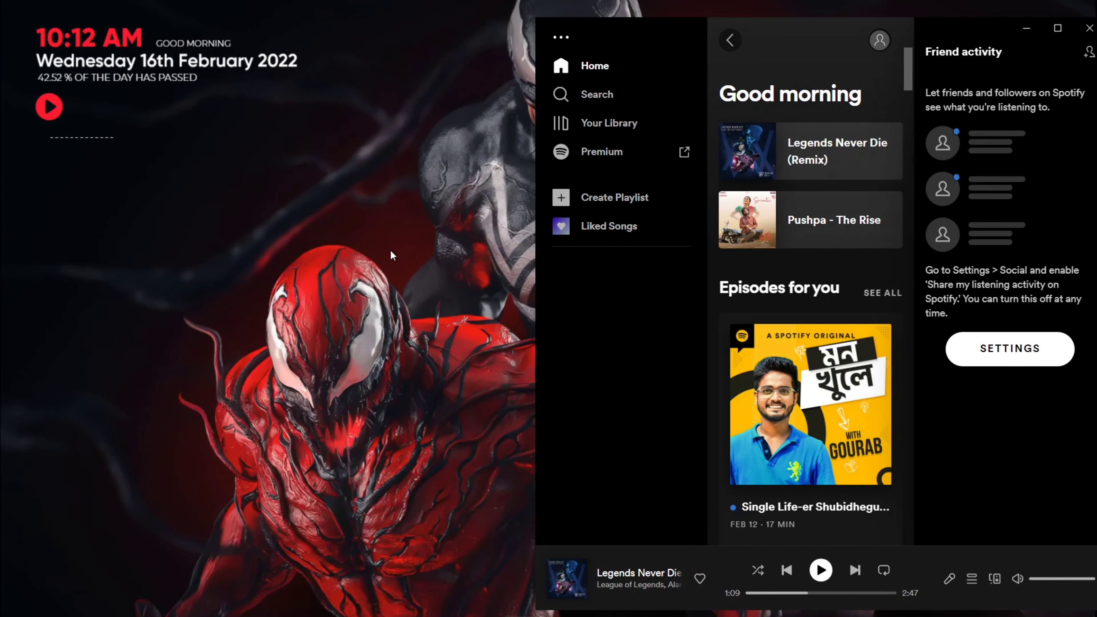
key("XF86AudioLowerVolume")
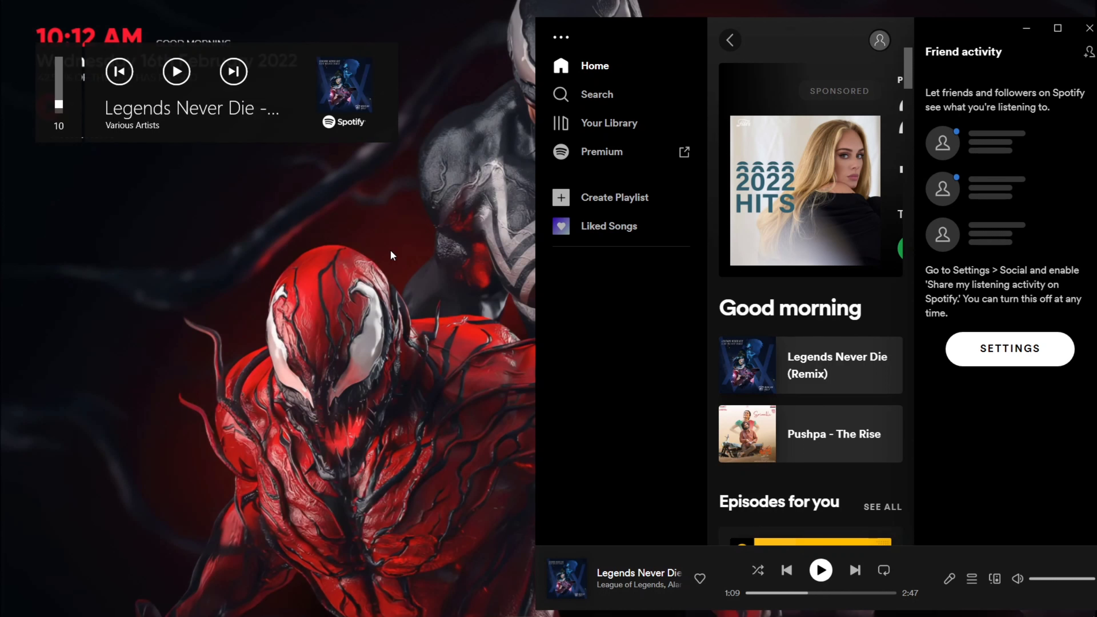
left_click(823, 571)
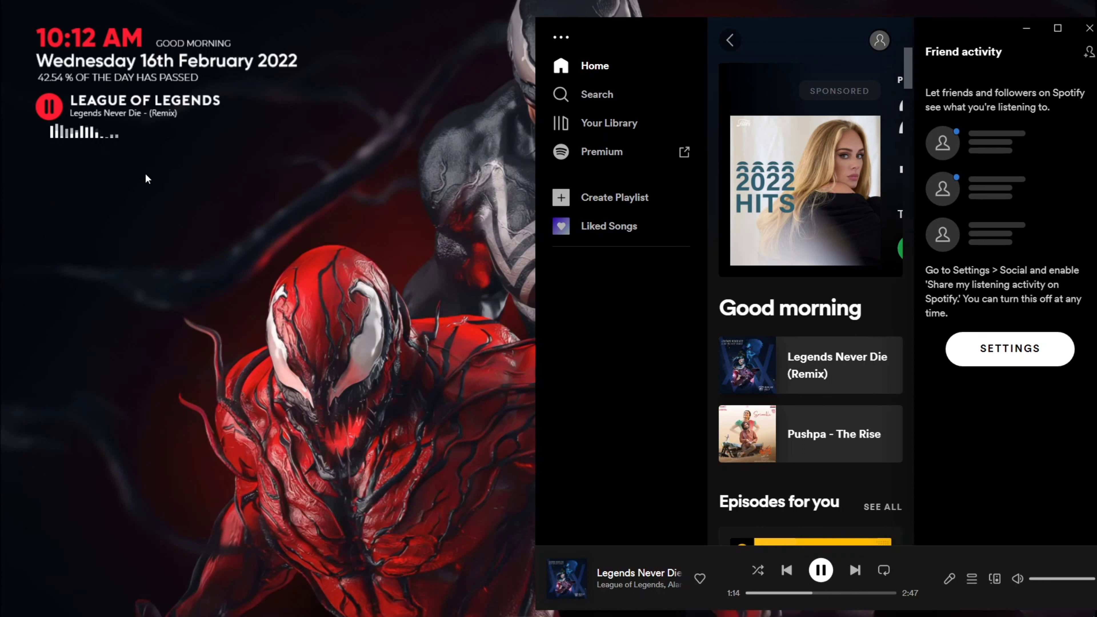
Step: Test pausing and resuming the song with the desktop music skin's playback control, and close Spotify
left_click(56, 109)
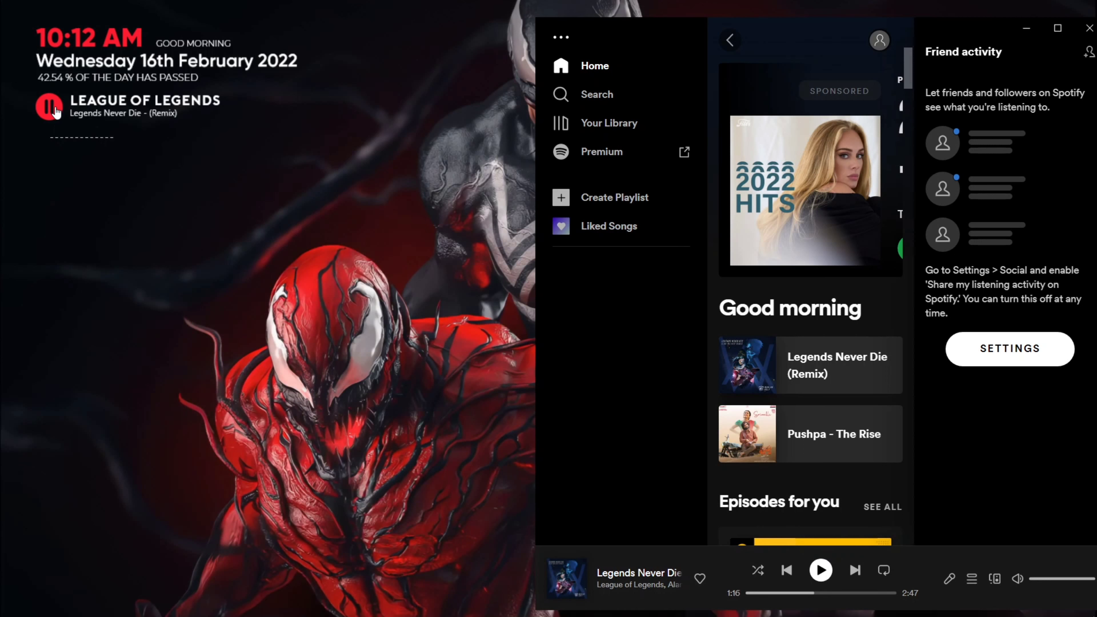
left_click(56, 109)
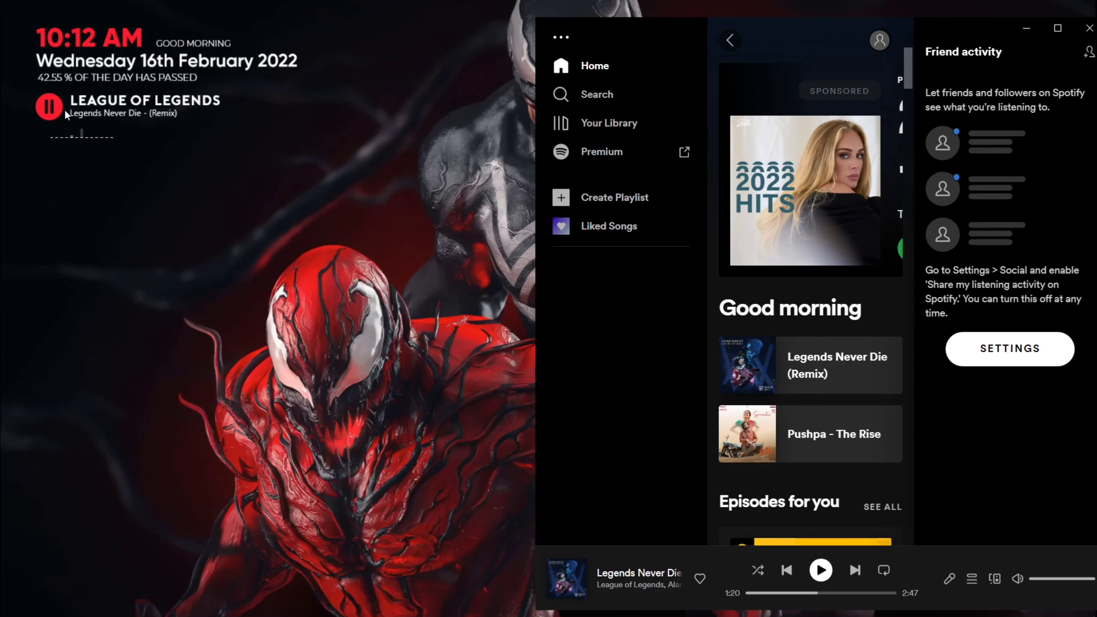
left_click(1089, 28)
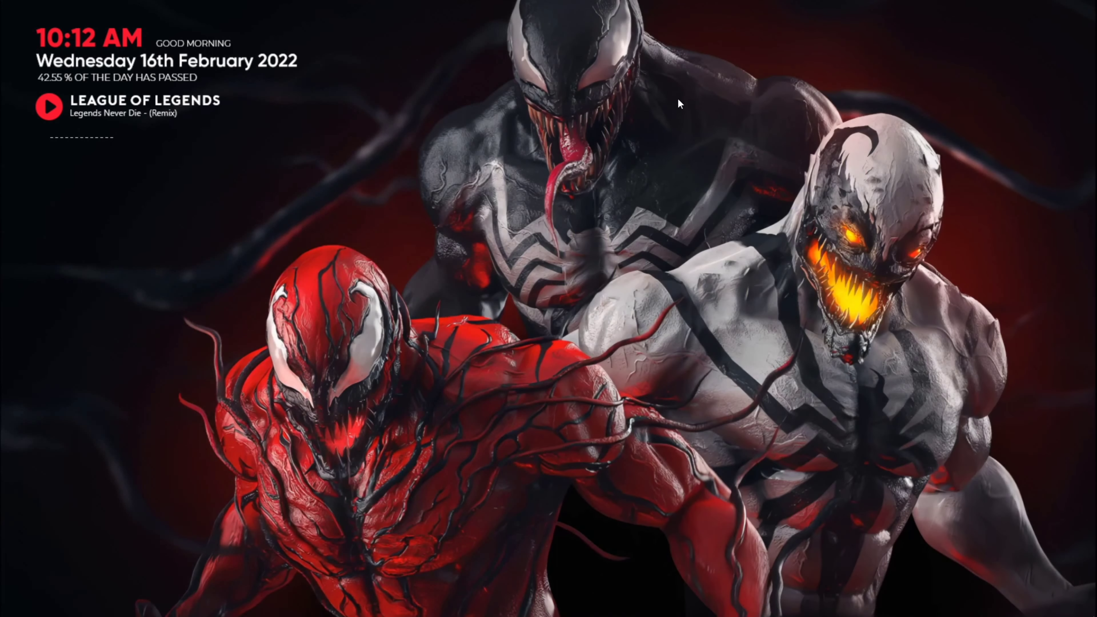
right_click(657, 74)
left_click(688, 116)
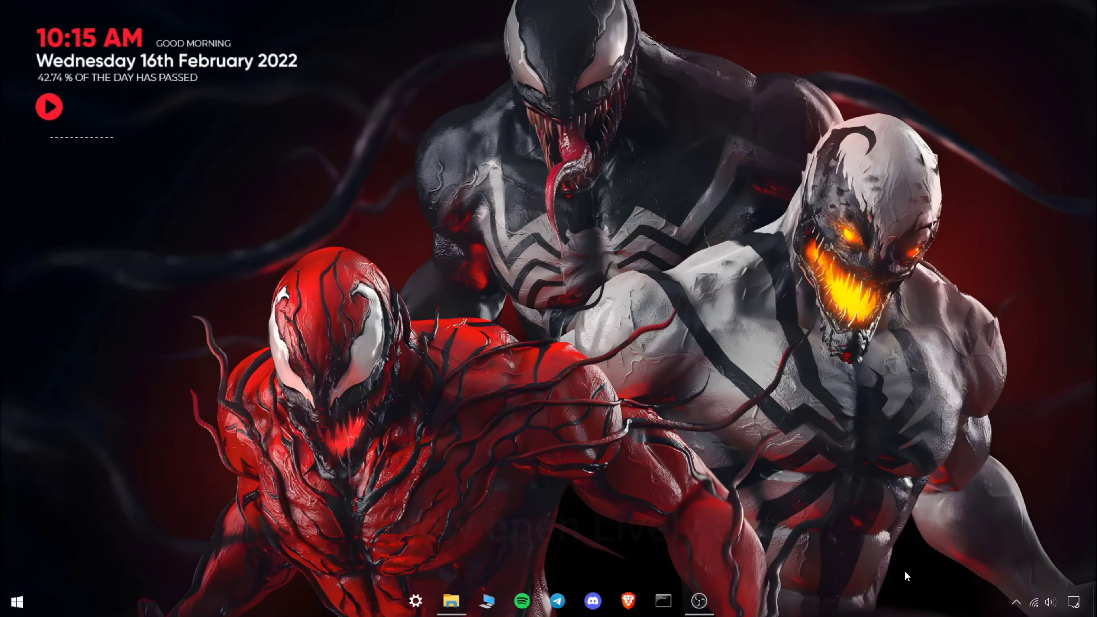
Step: Search the installed apps for Lively Wallpaper and launch it
key("super")
type("liv")
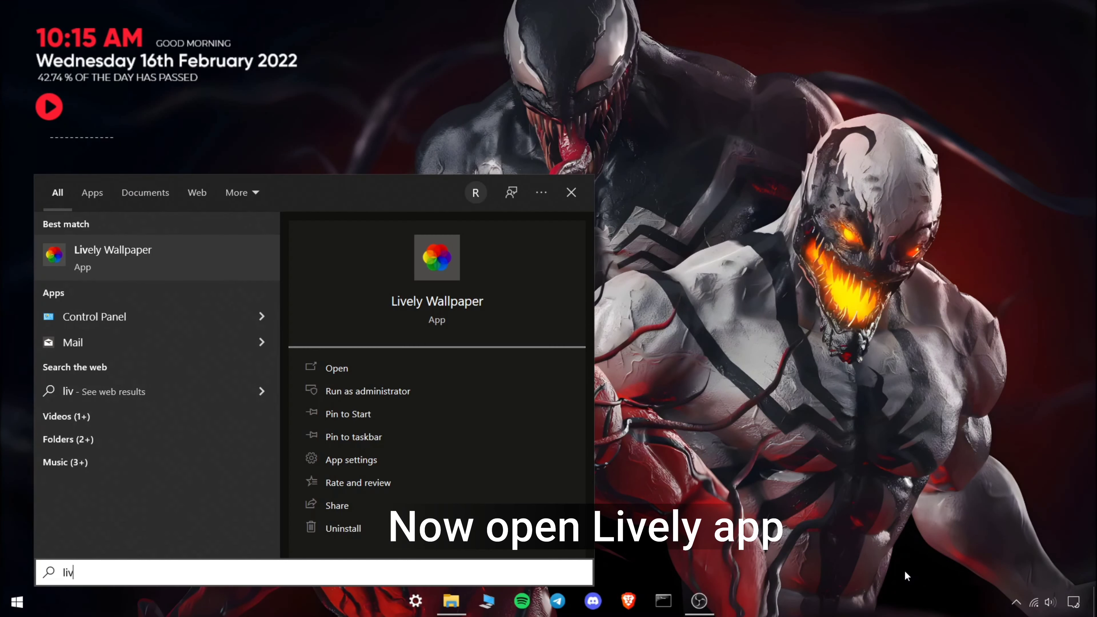
left_click(382, 374)
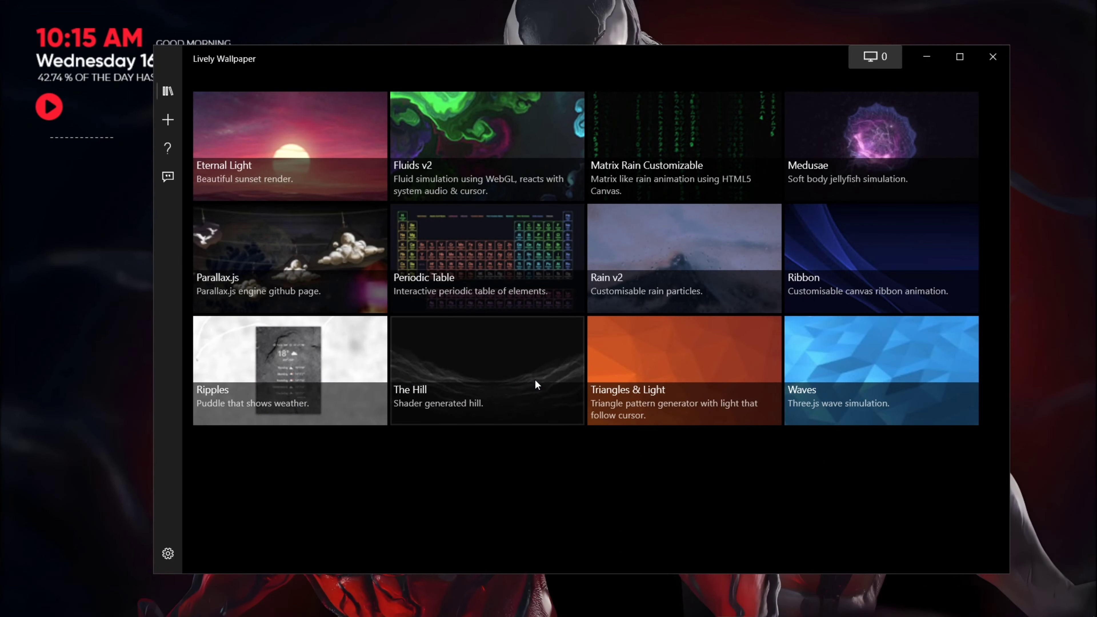
Step: Import venom-4k-live-wallpaper.zip from the Venom Edition folder, apply it as the live wallpaper and close the Lively window
left_click(168, 120)
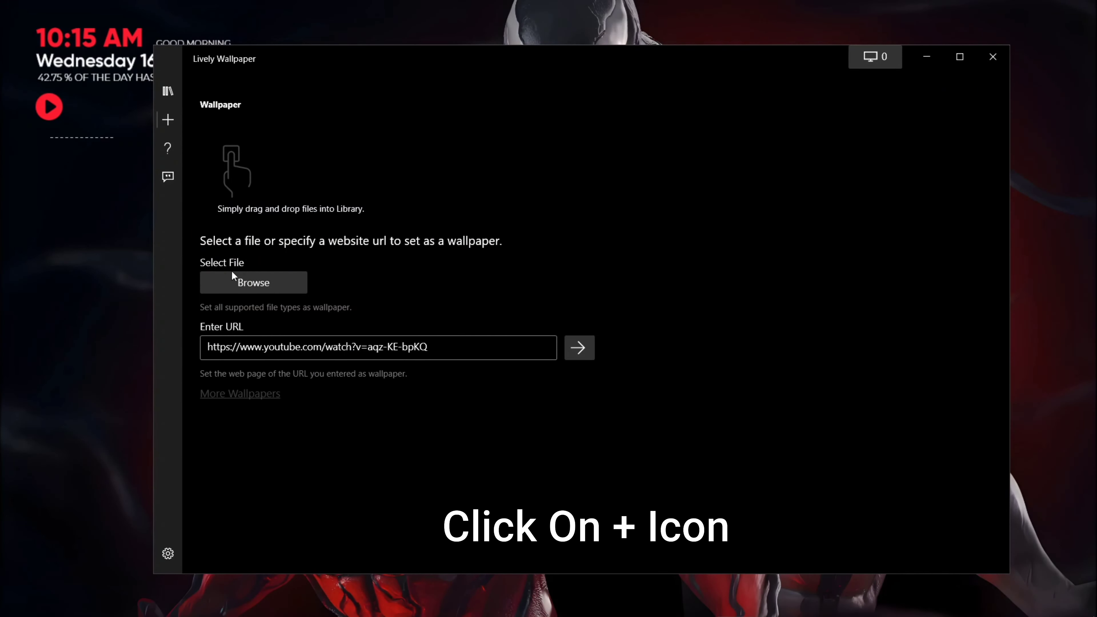
left_click(233, 275)
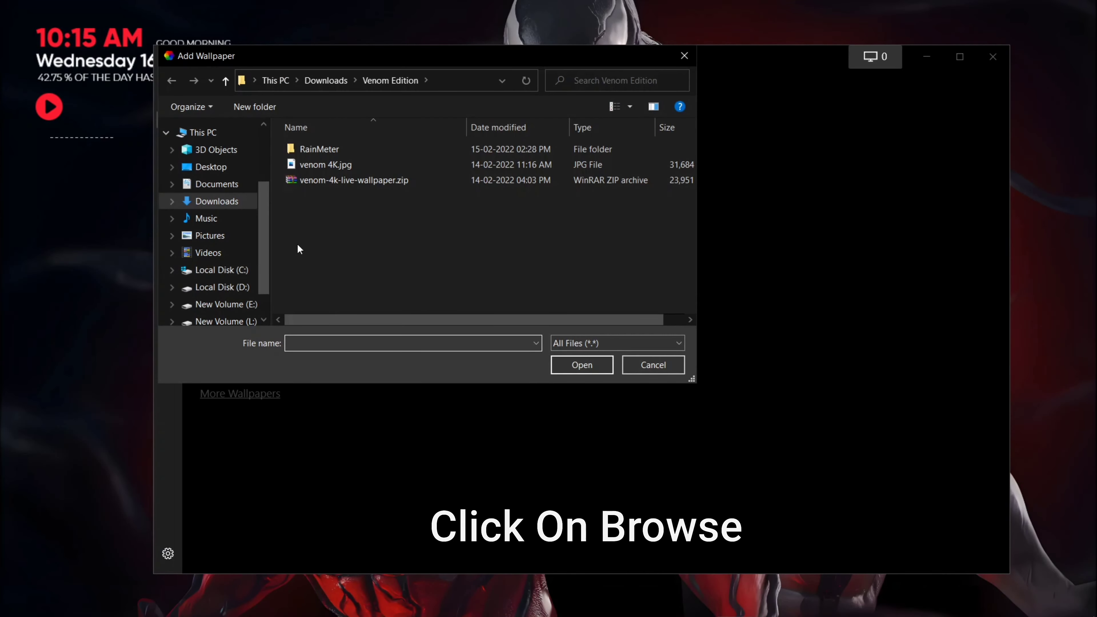
left_click_drag(363, 53, 566, 53)
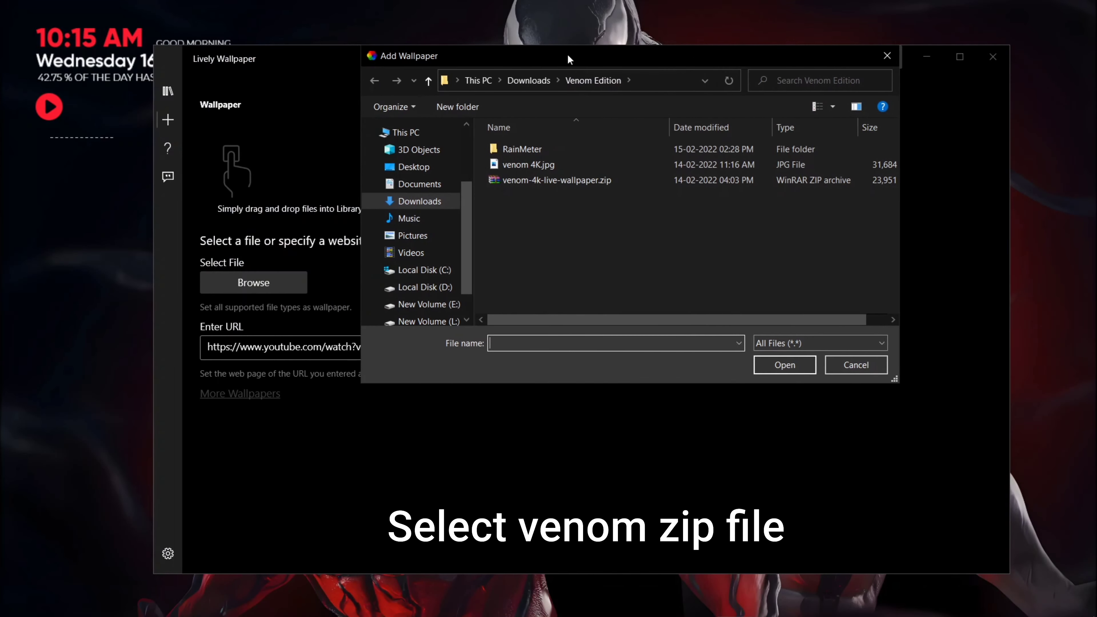
left_click(551, 183)
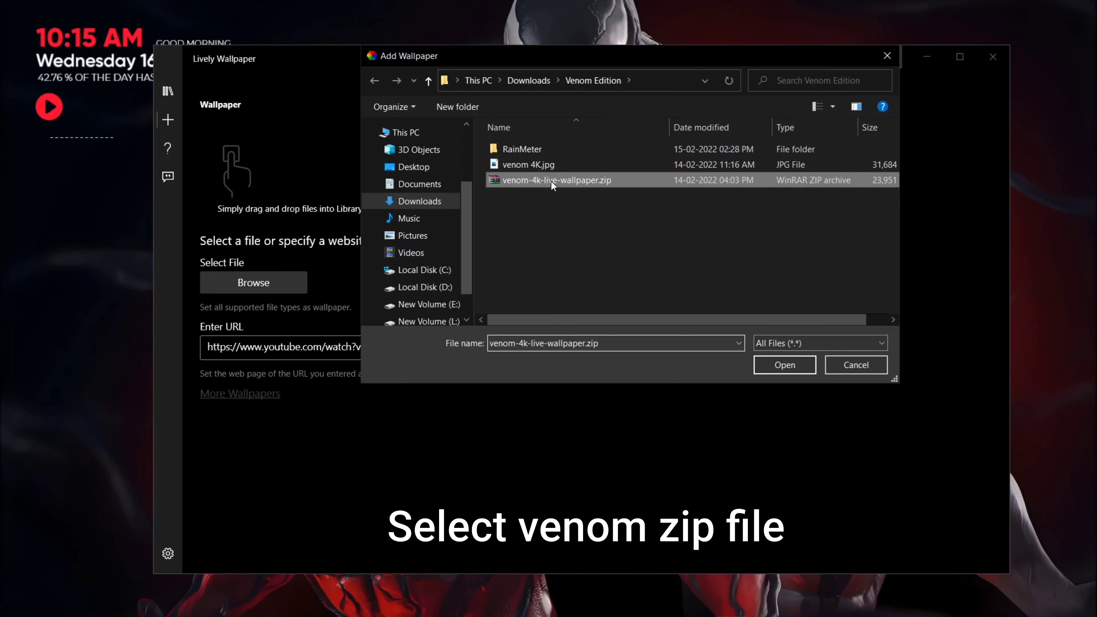
left_click(781, 366)
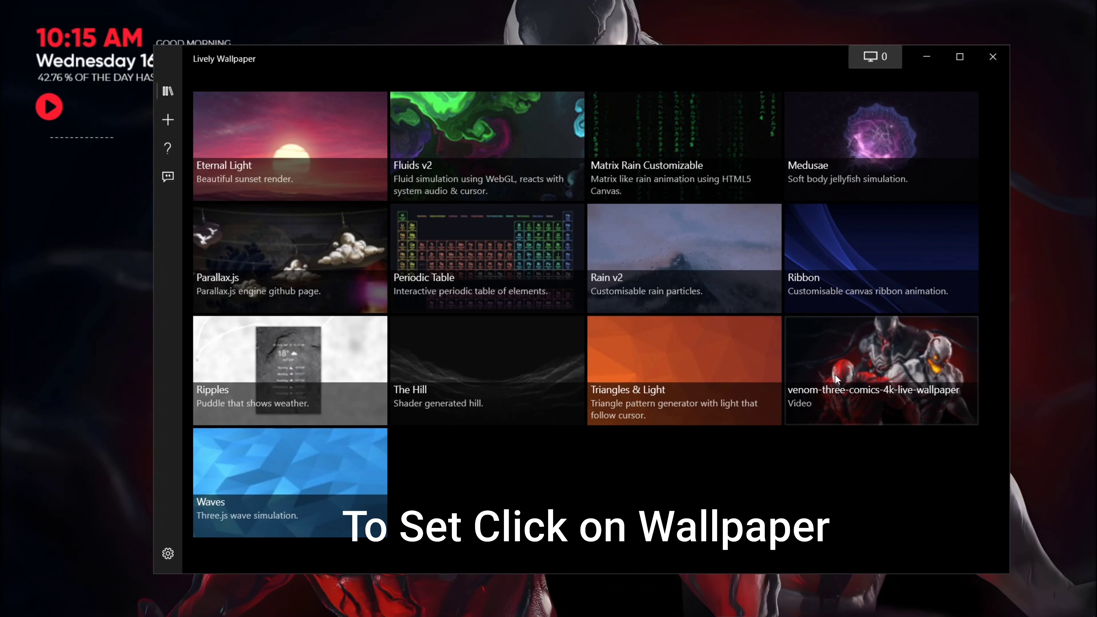
left_click(849, 366)
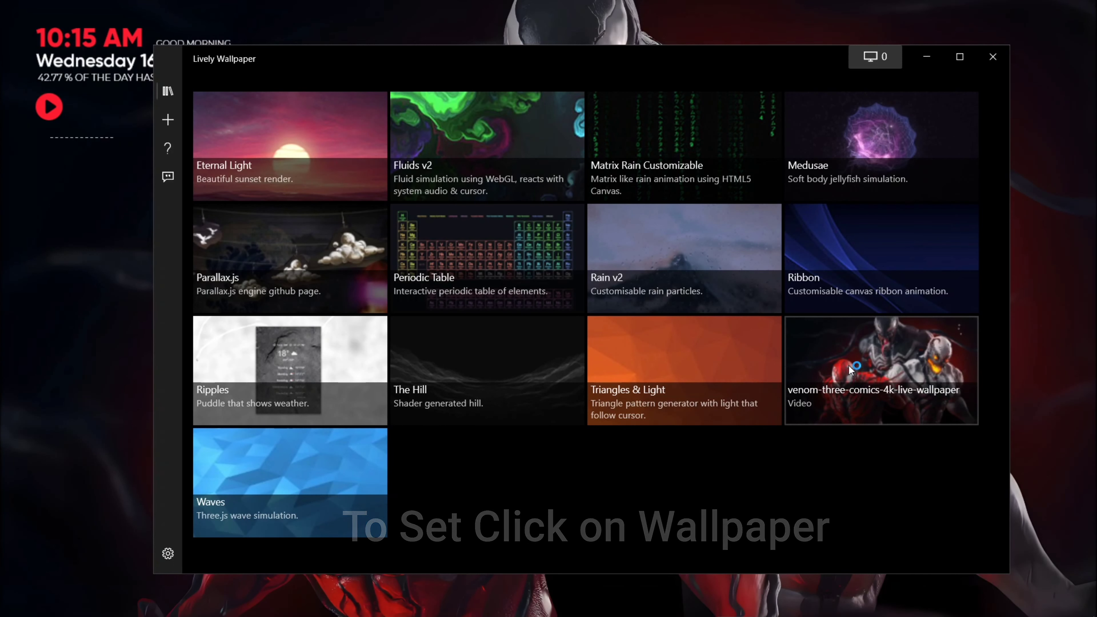
left_click(996, 55)
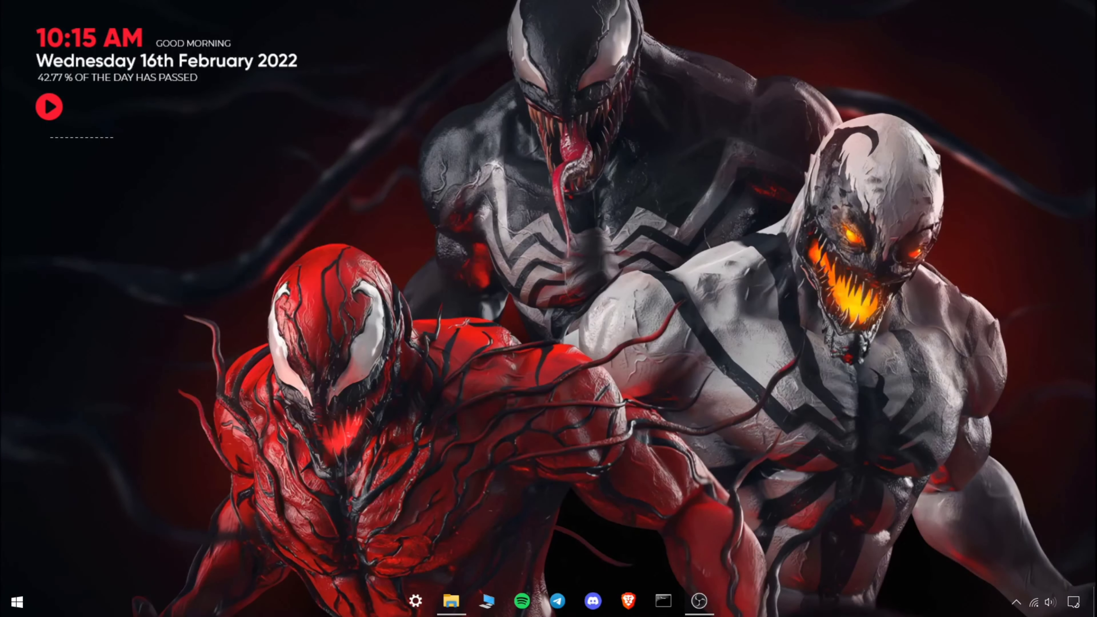
Step: Toggle the live wallpaper's pause state through Lively's system tray controls
left_click(1017, 602)
right_click(988, 544)
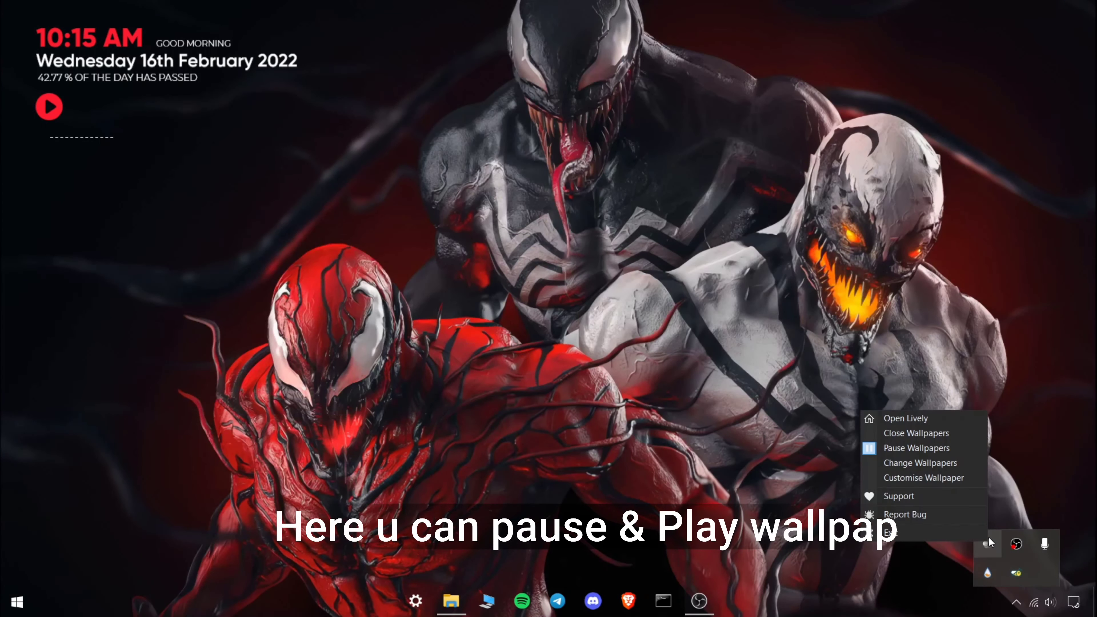
left_click(892, 452)
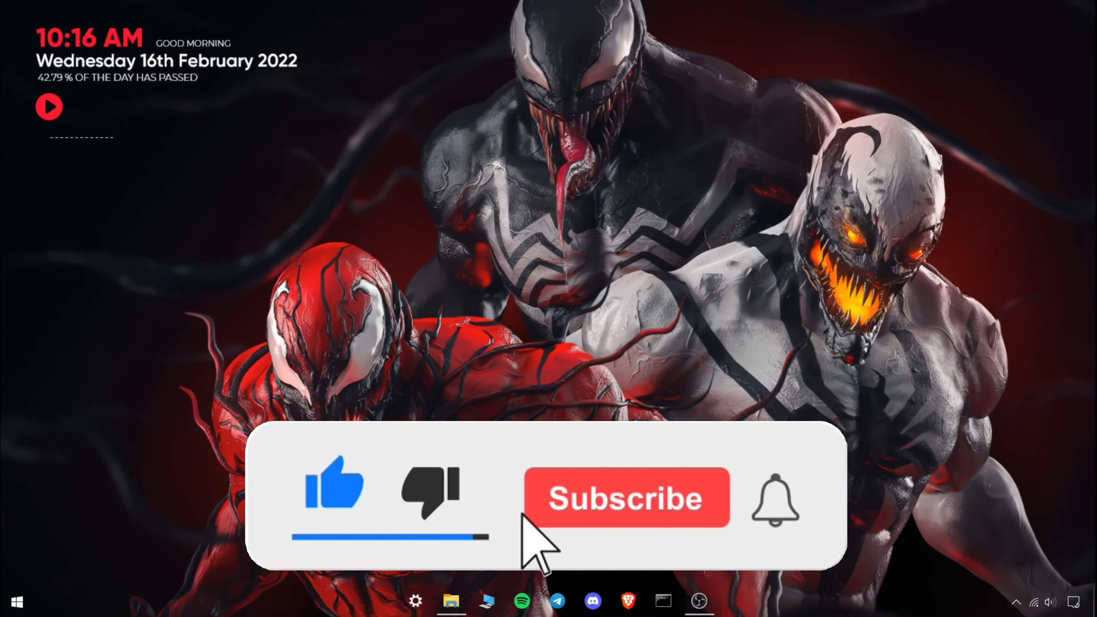
Step: Open Lively's system tray options for controlling the live wallpaper
left_click(1016, 602)
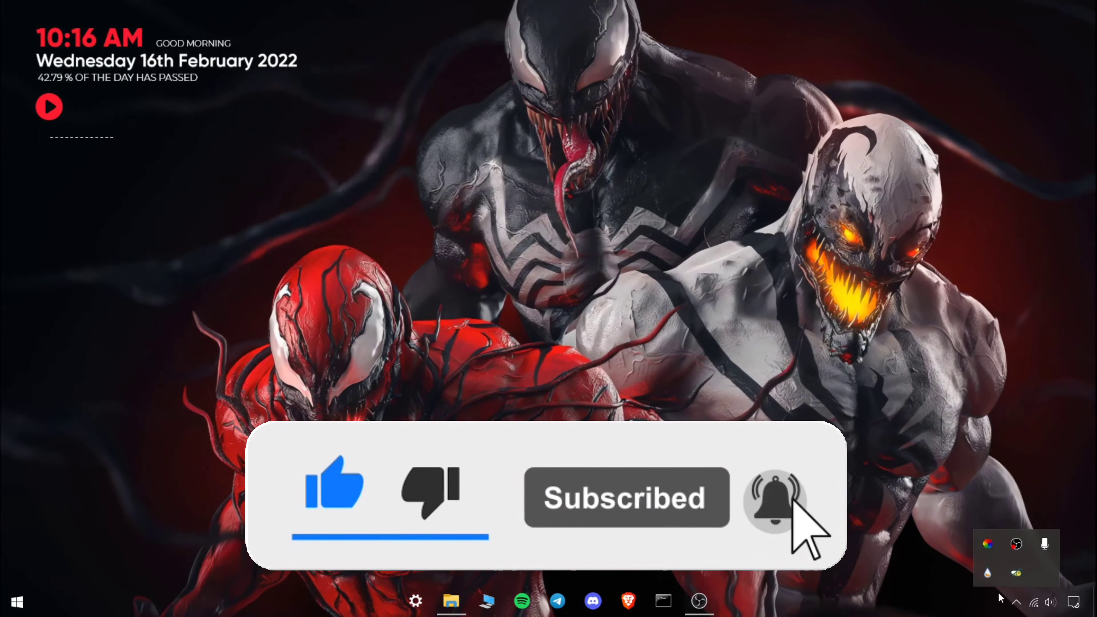
right_click(994, 546)
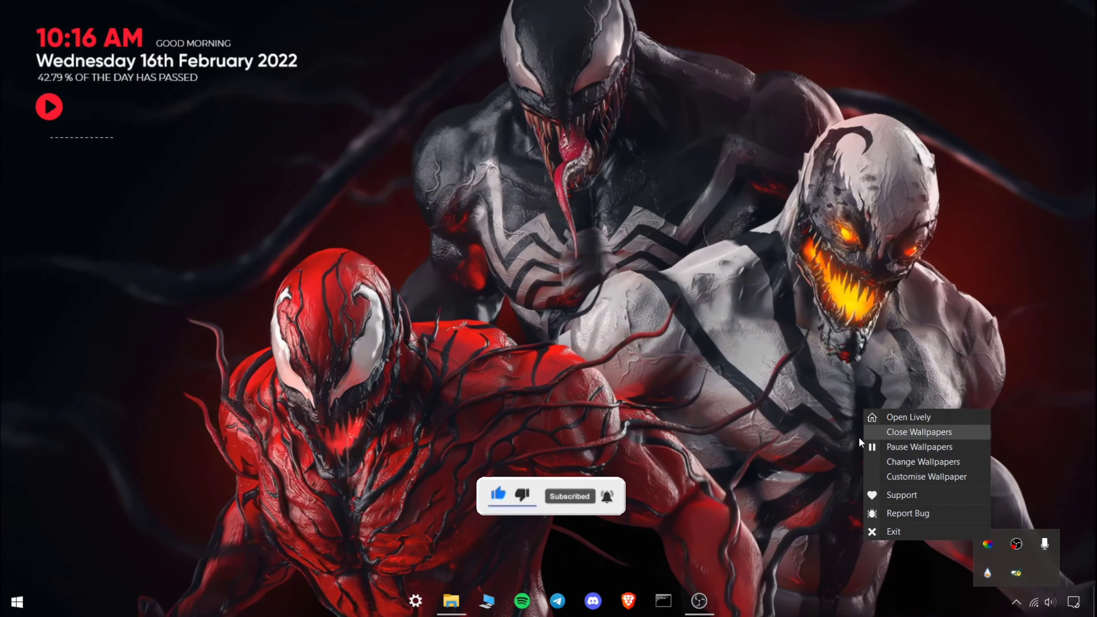